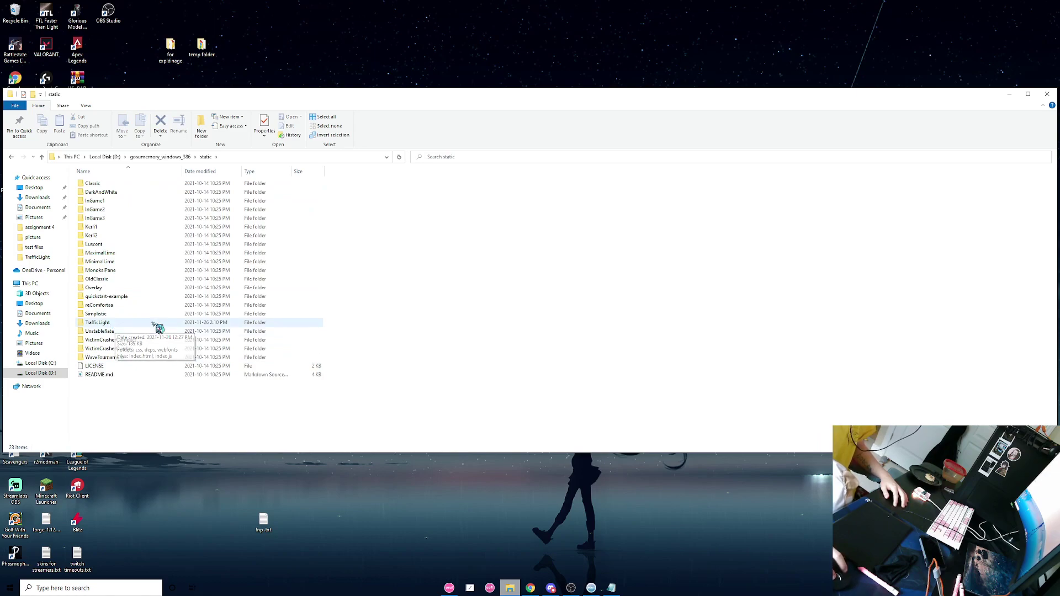
# Open the TrafficLight folder inside static and show its contents
pyautogui.doubleClick(100, 323)
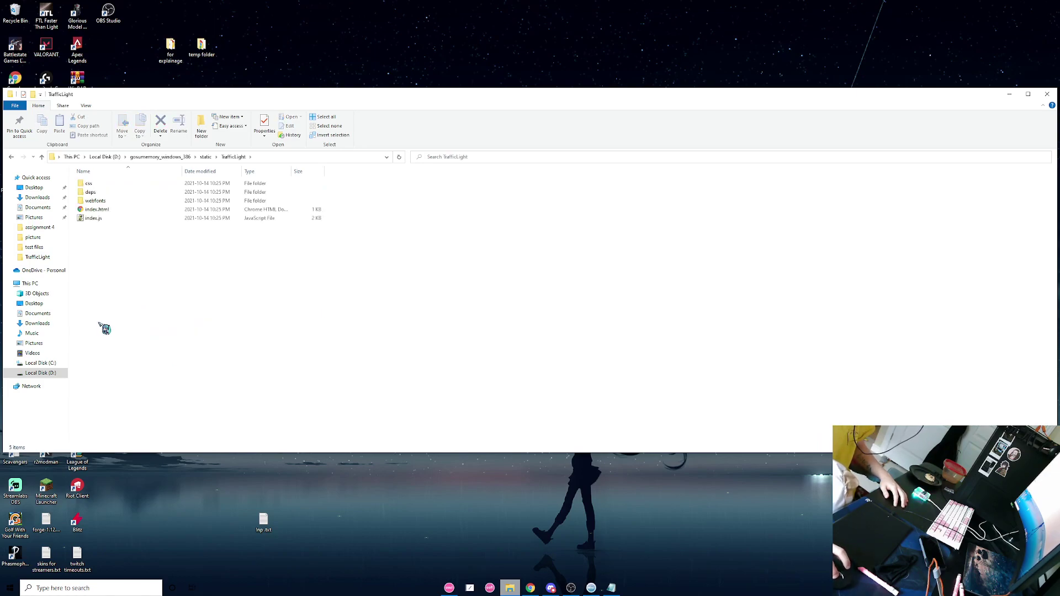
pyautogui.moveTo(440, 285); pyautogui.dragTo(187, 185)
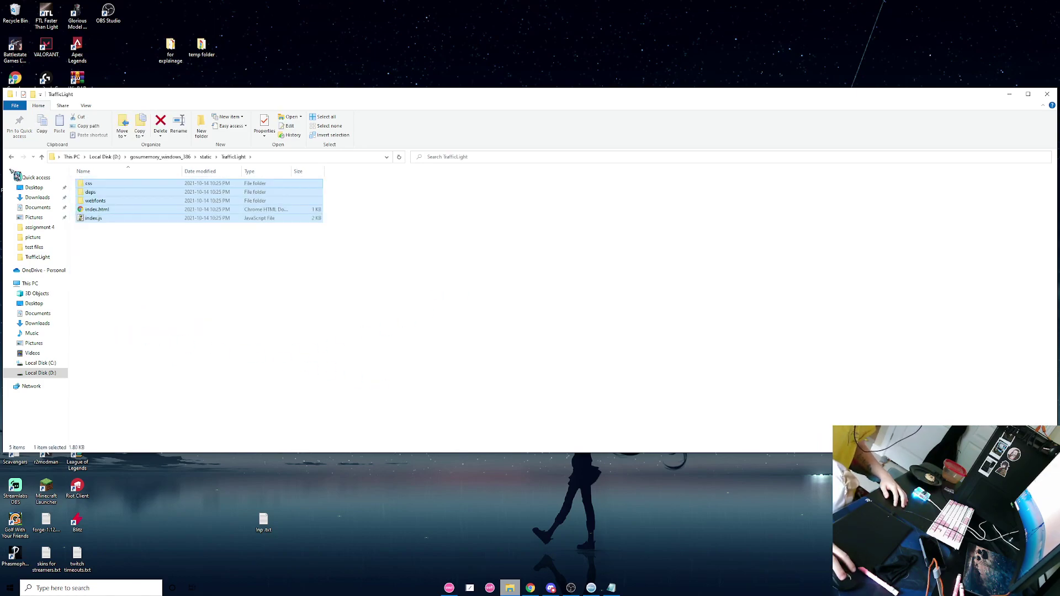
pyautogui.click(424, 382)
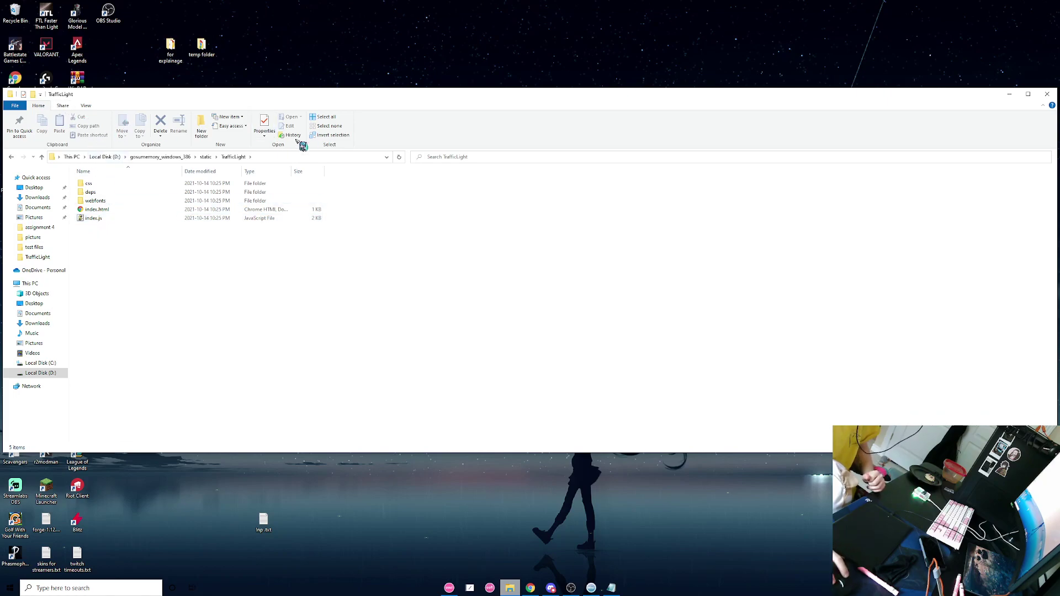
# Turn the display of file name extensions off and back on in the TrafficLight folder
pyautogui.click(86, 105)
pyautogui.click(304, 127)
pyautogui.click(38, 105)
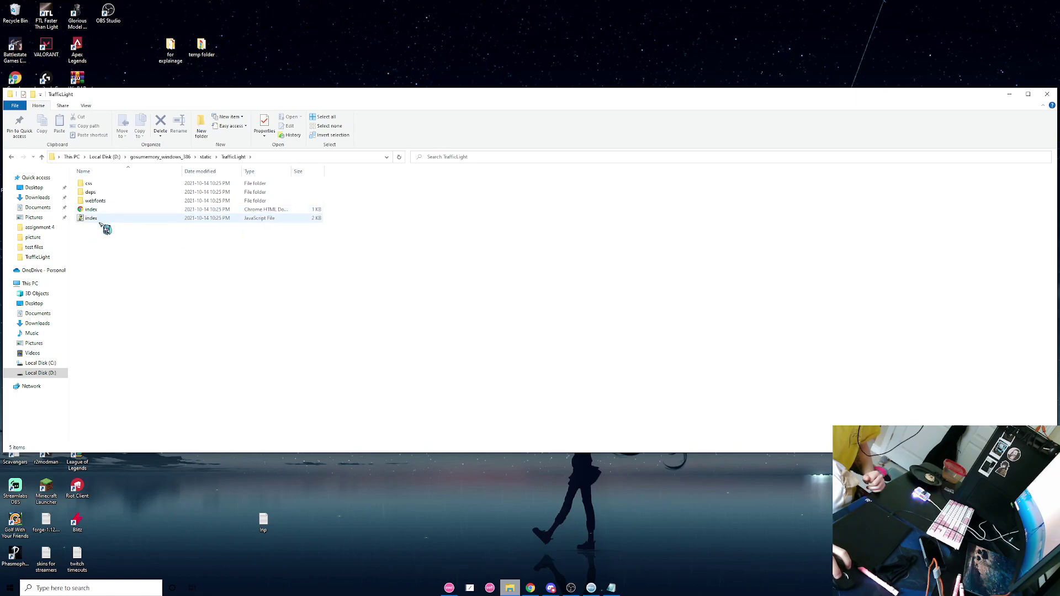
pyautogui.click(89, 106)
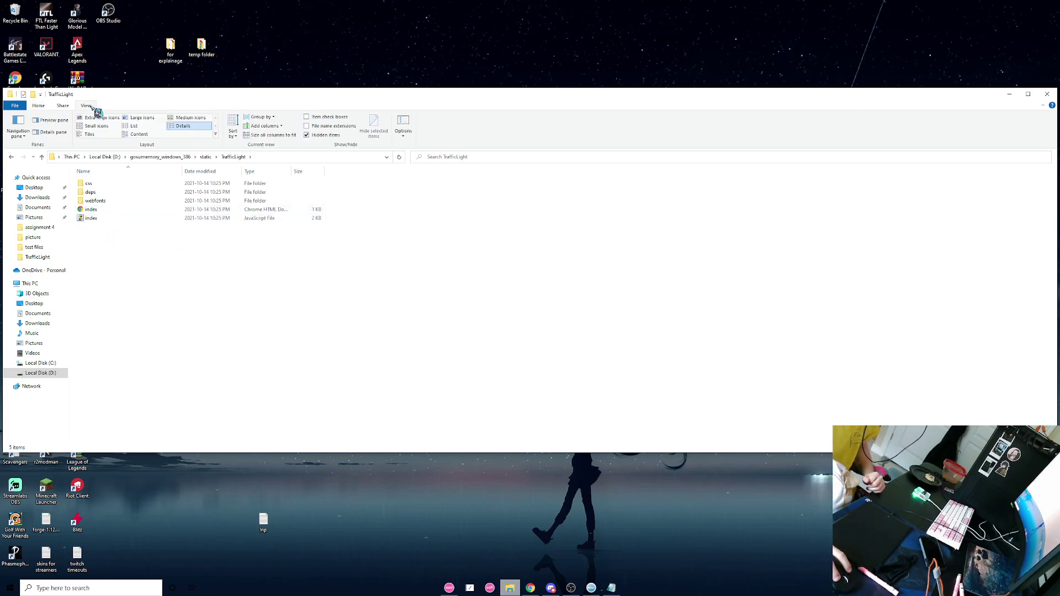
pyautogui.click(308, 126)
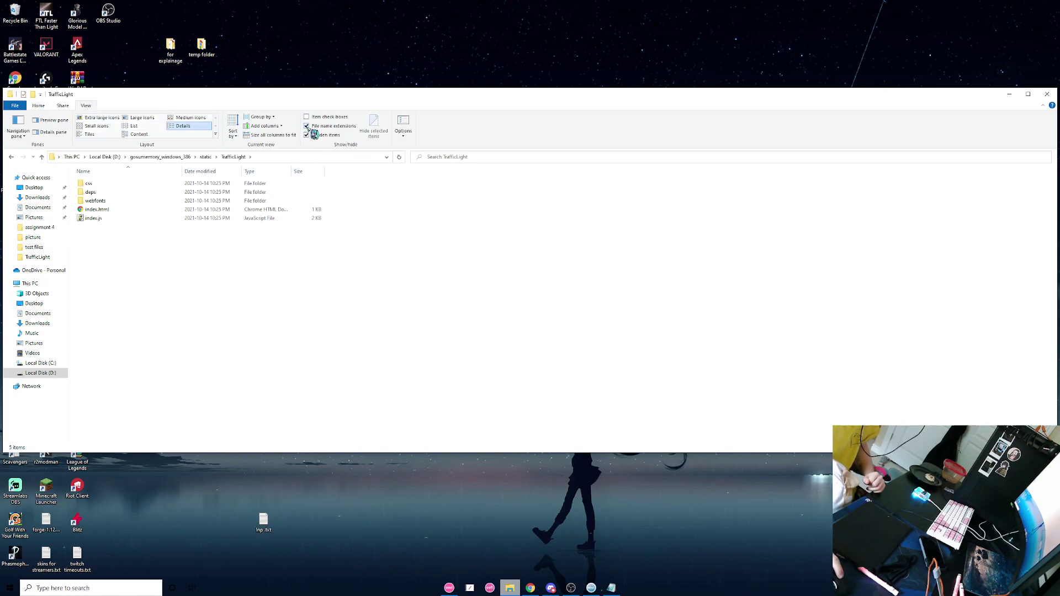
pyautogui.click(308, 135)
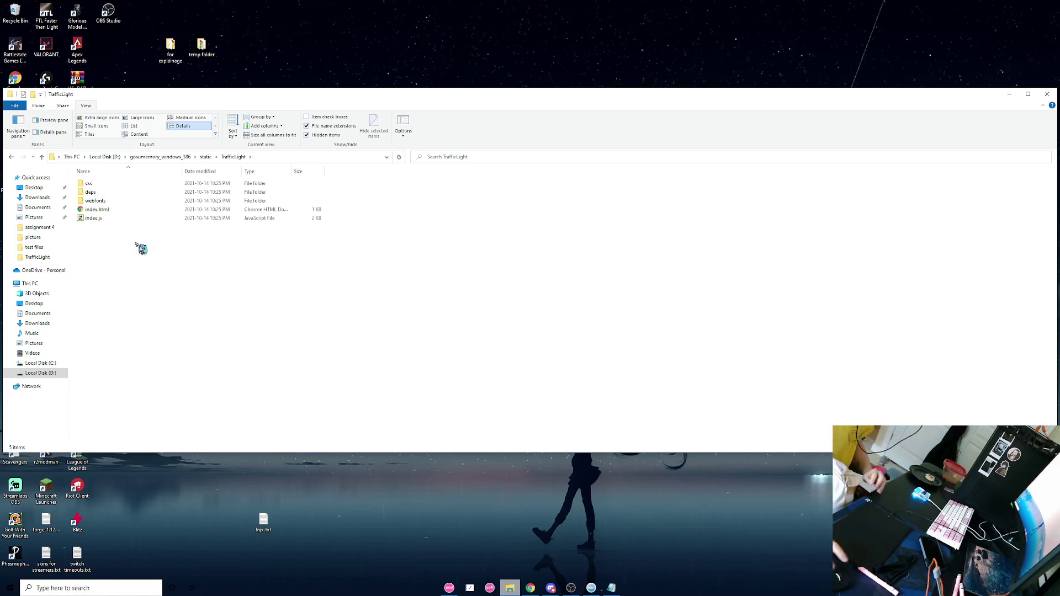
# Rename index.html to index.txt in the TrafficLight folder and accept the extension change
pyautogui.rightClick(111, 211)
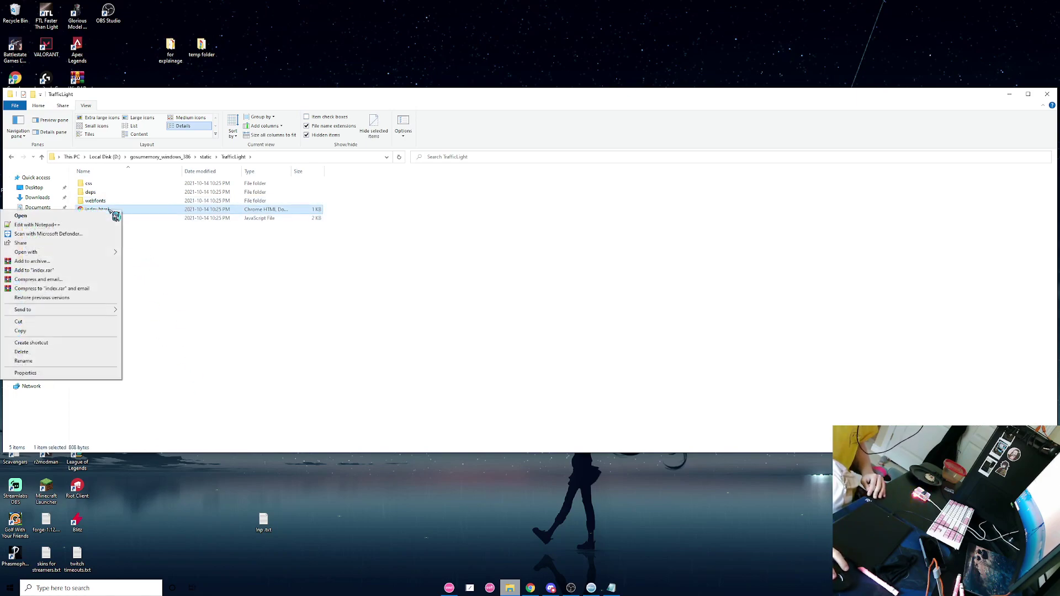
pyautogui.click(53, 362)
pyautogui.moveTo(118, 212); pyautogui.dragTo(99, 212)
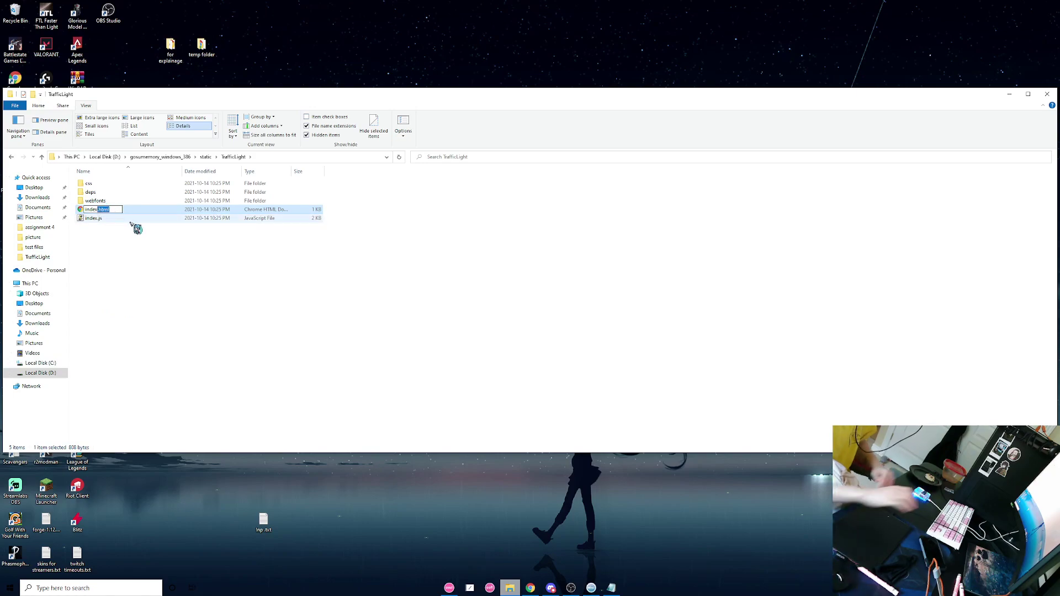
pyautogui.write('txt')
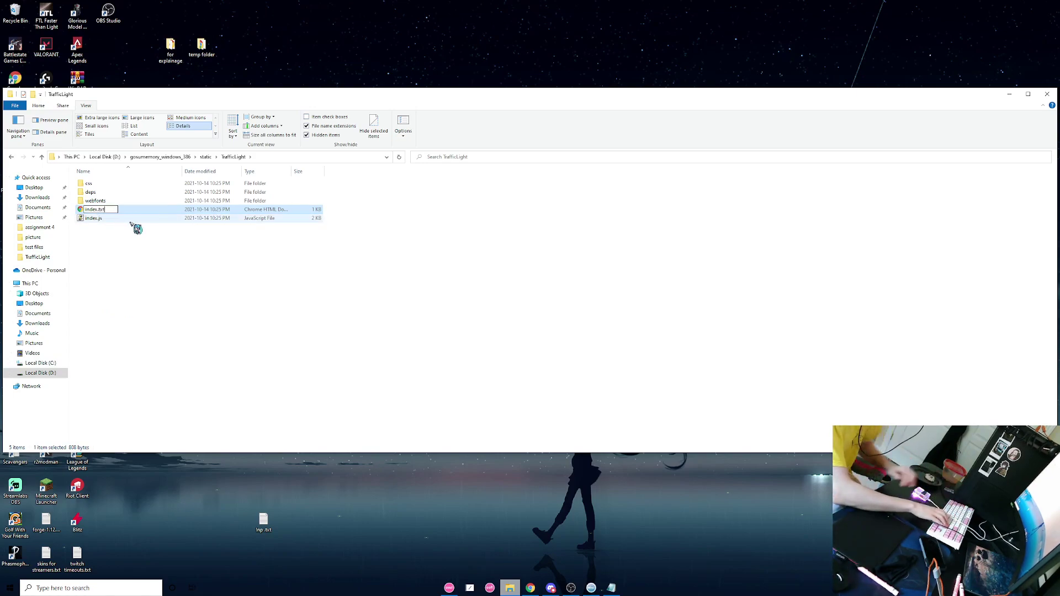
pyautogui.press('Return')
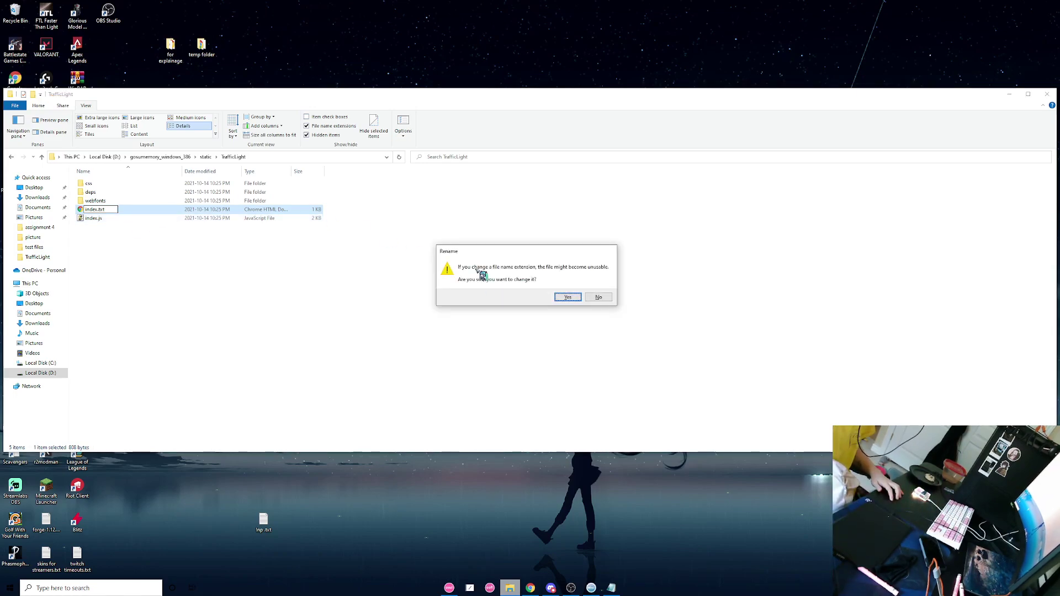
pyautogui.click(568, 298)
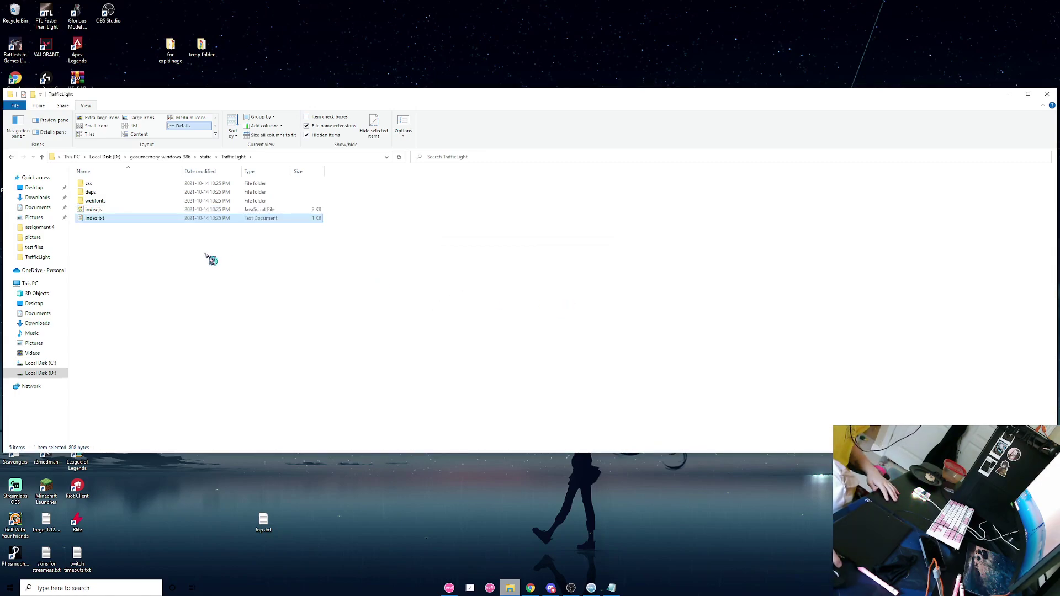
# Open index.txt and delete the performance-points and hits div blocks from the body
pyautogui.doubleClick(152, 219)
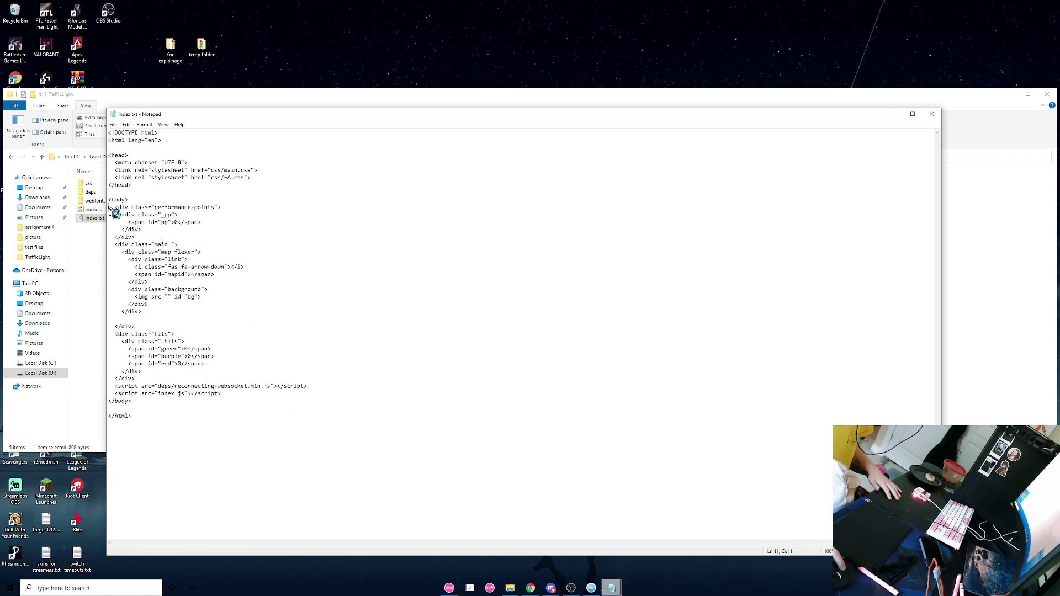
pyautogui.moveTo(109, 207); pyautogui.dragTo(135, 237)
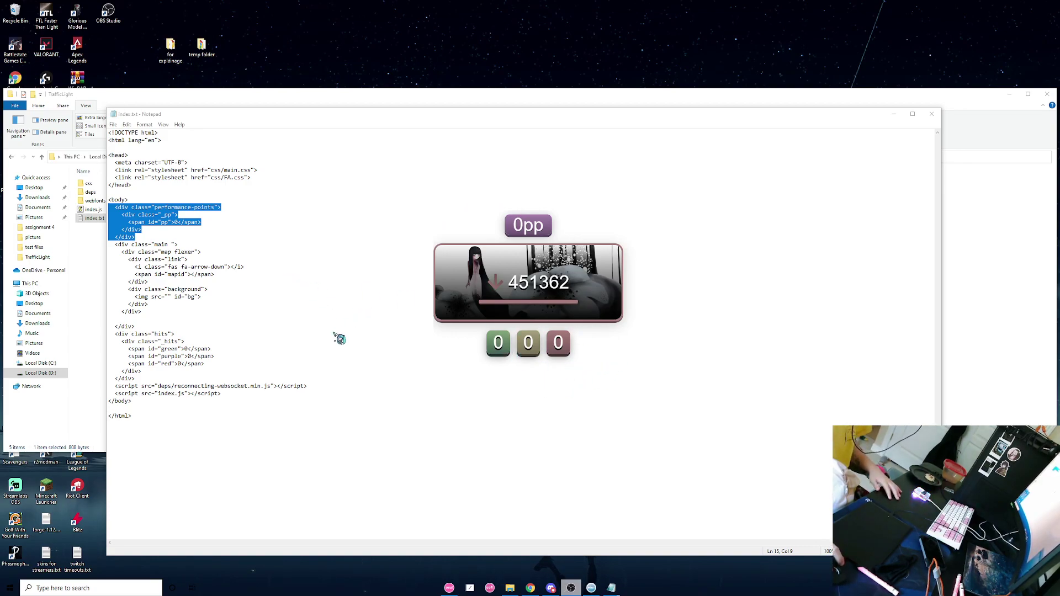
pyautogui.moveTo(166, 240); pyautogui.dragTo(90, 213)
pyautogui.press('BackSpace')
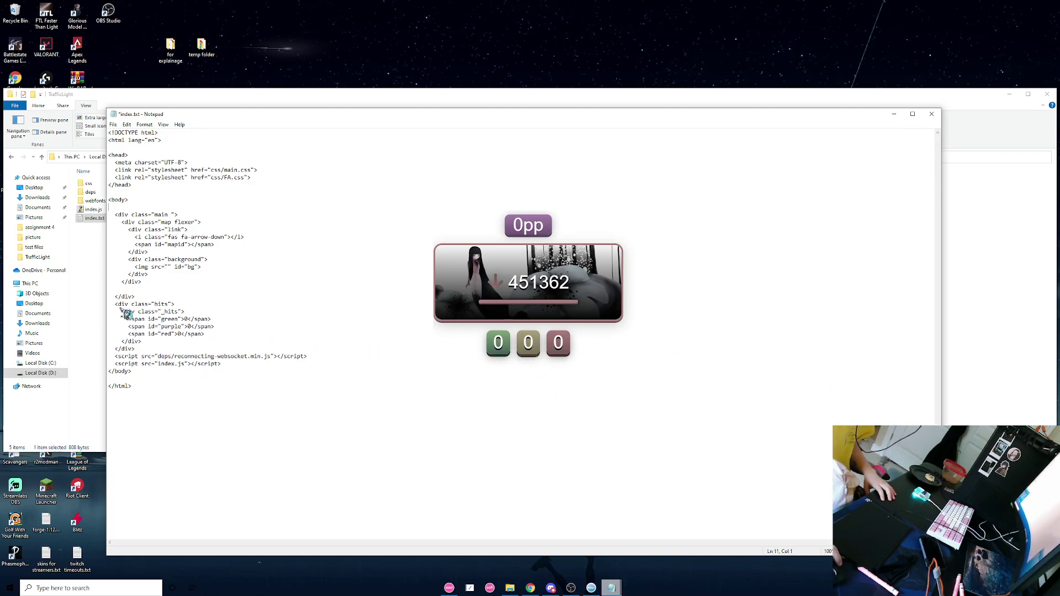
pyautogui.moveTo(110, 304); pyautogui.dragTo(147, 351)
pyautogui.press('BackSpace')
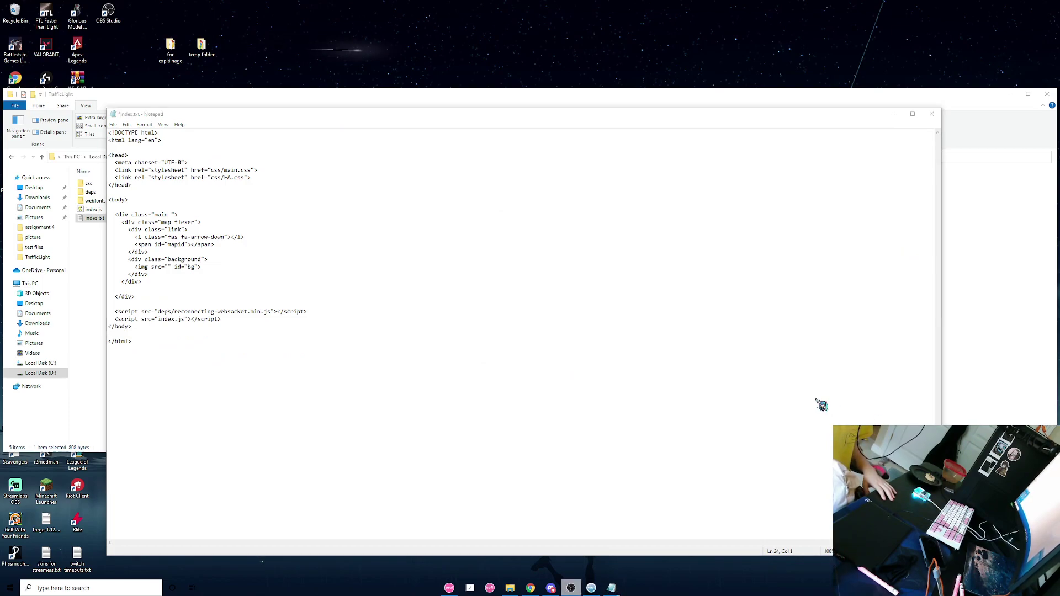
# Save the edited markup in index.txt and close the file
pyautogui.click(156, 287)
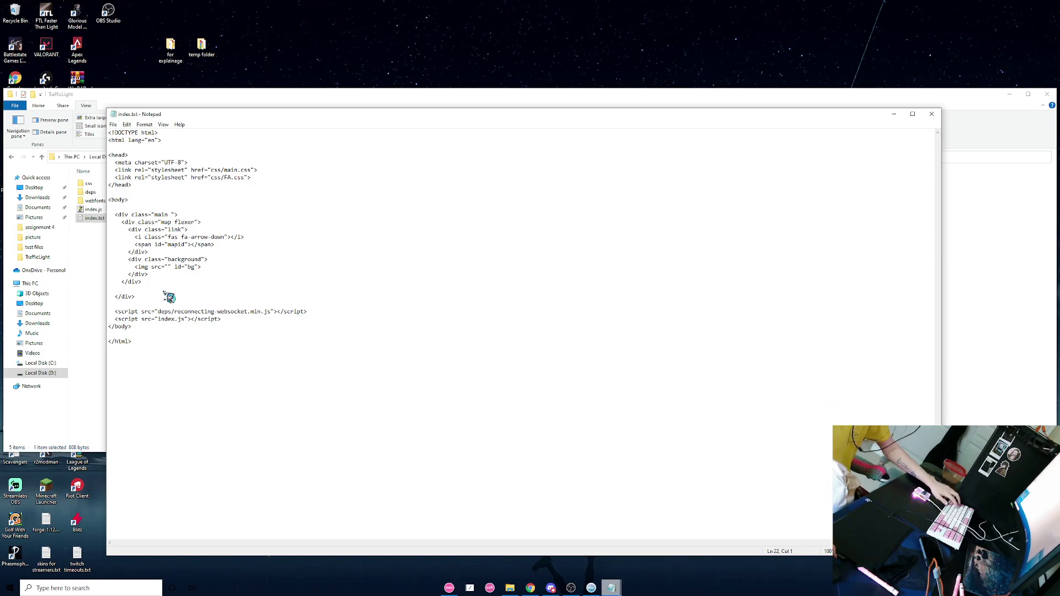
pyautogui.click(115, 125)
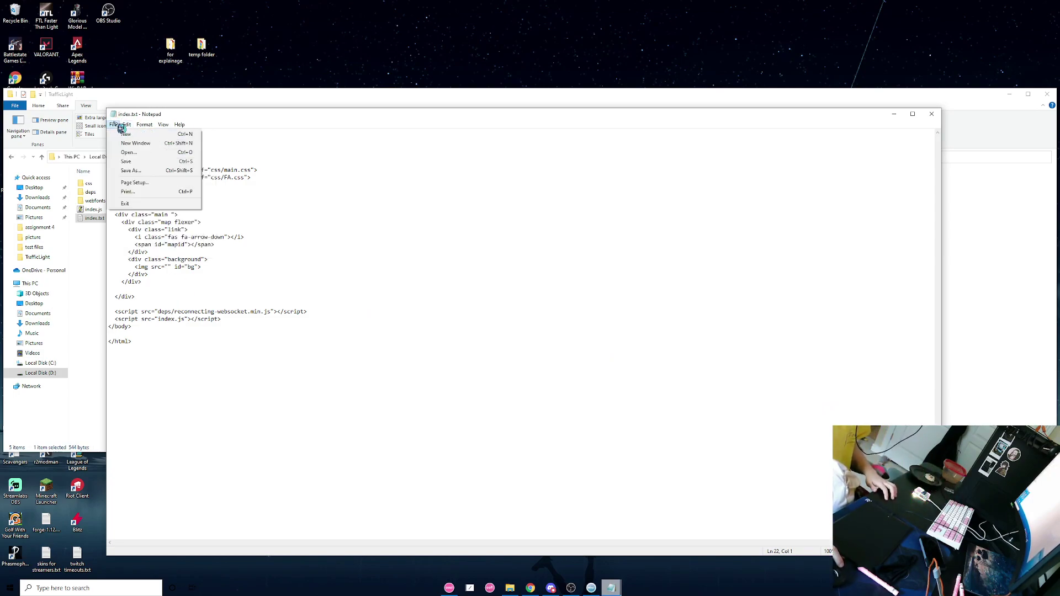
pyautogui.click(932, 115)
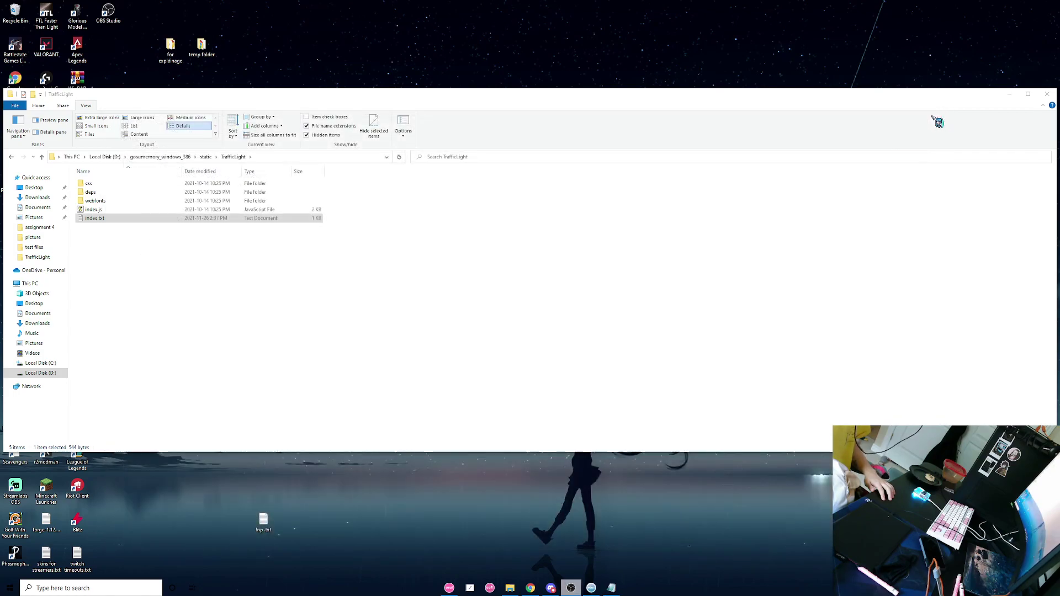
# Rename the edited index.txt back to index.html and accept the extension change
pyautogui.click(112, 222)
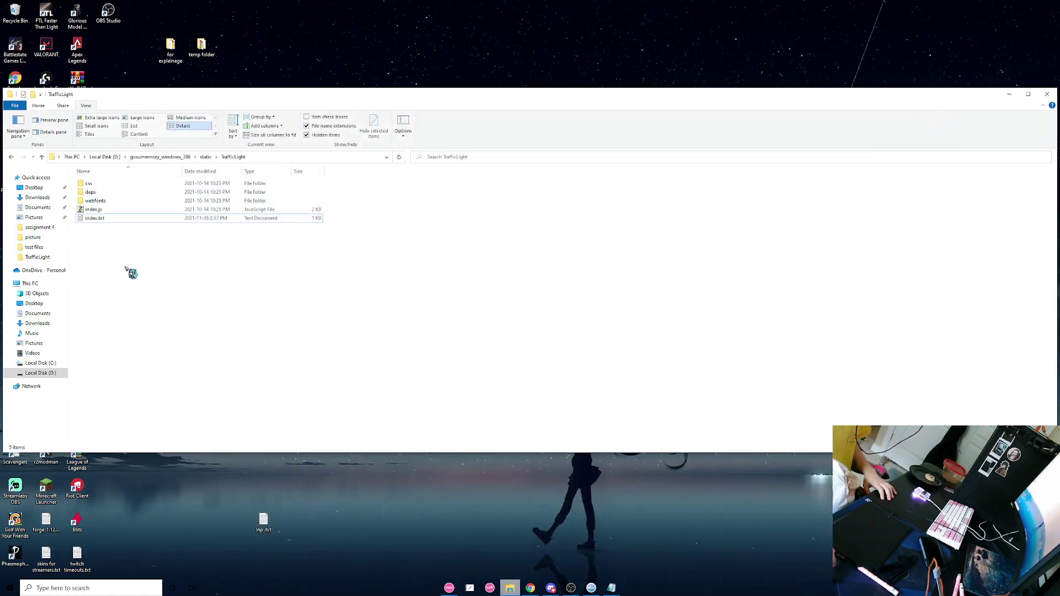
pyautogui.rightClick(113, 221)
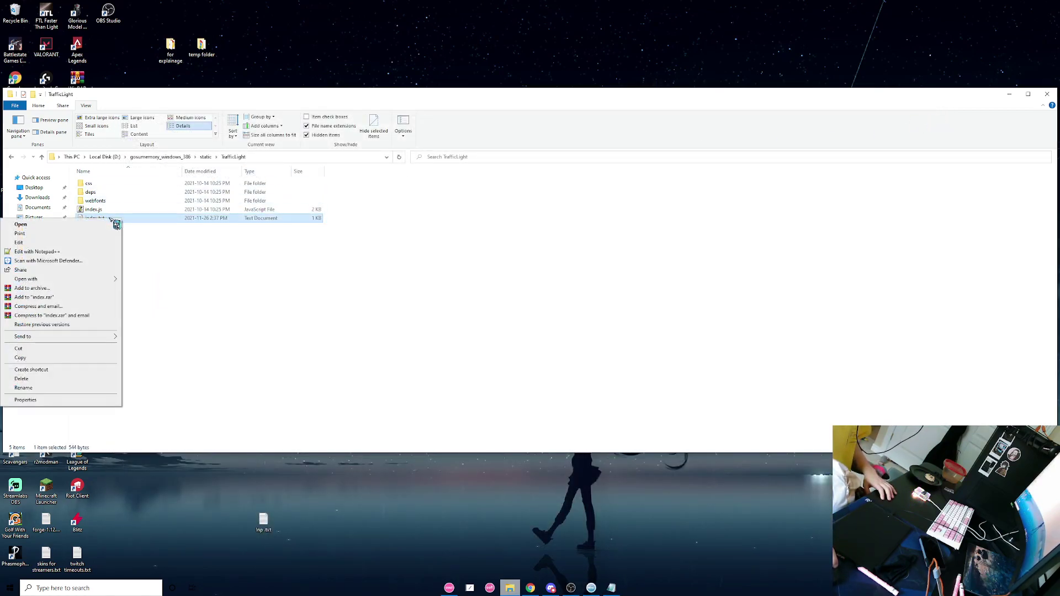
pyautogui.click(51, 389)
pyautogui.doubleClick(102, 218)
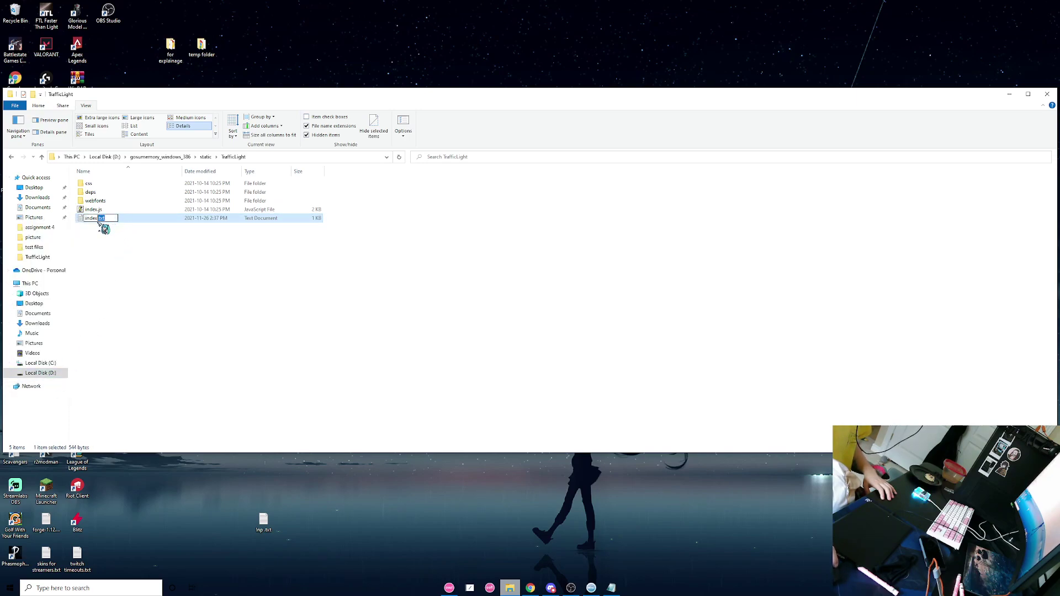
pyautogui.write('html')
pyautogui.press('Return')
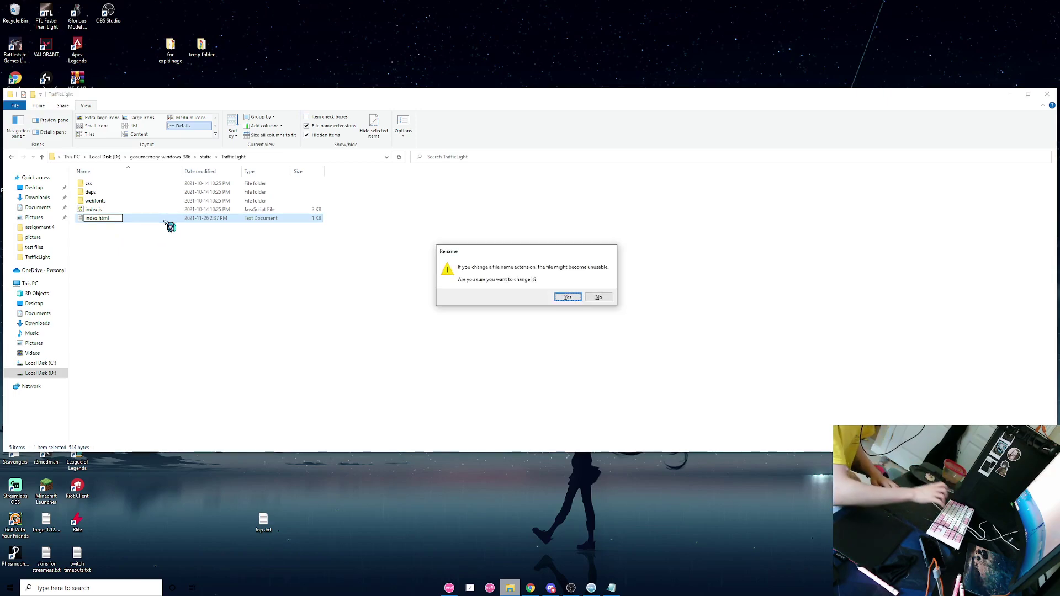
pyautogui.click(568, 298)
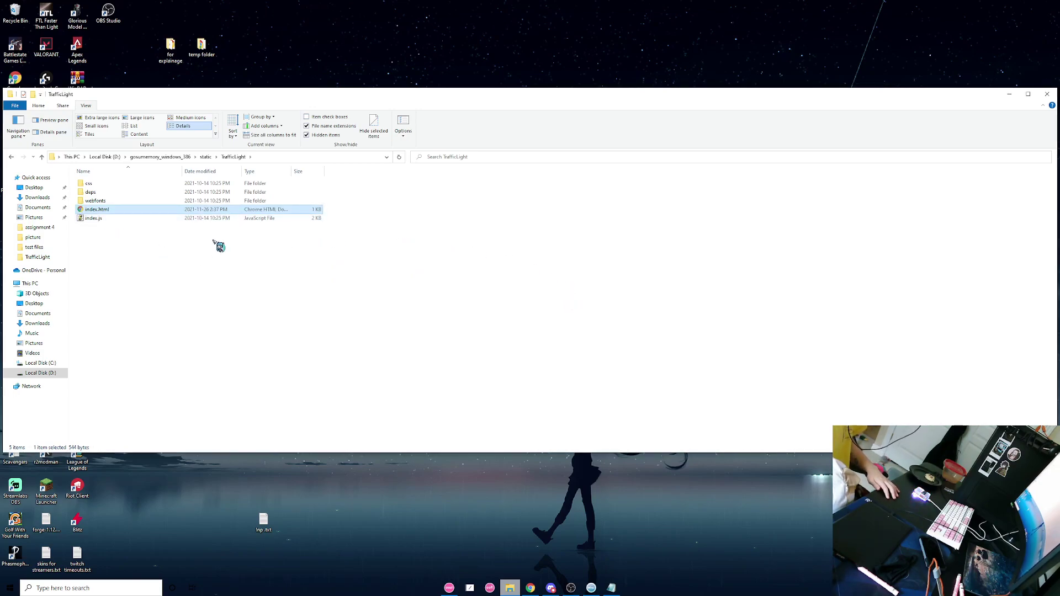
# Rename index.js to index.txt and accept the extension change
pyautogui.click(141, 219)
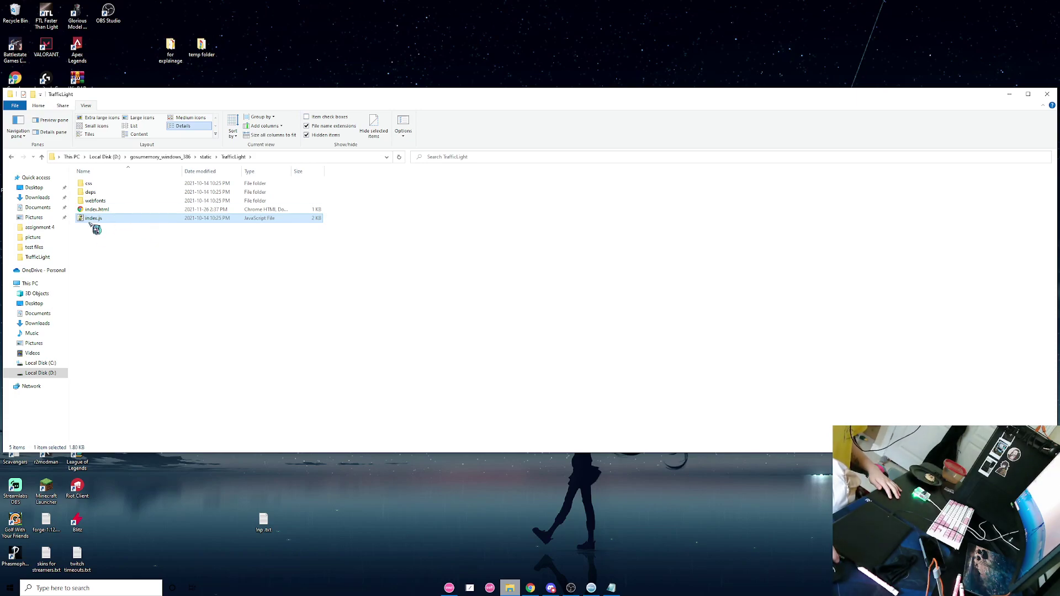
pyautogui.rightClick(110, 221)
pyautogui.click(23, 378)
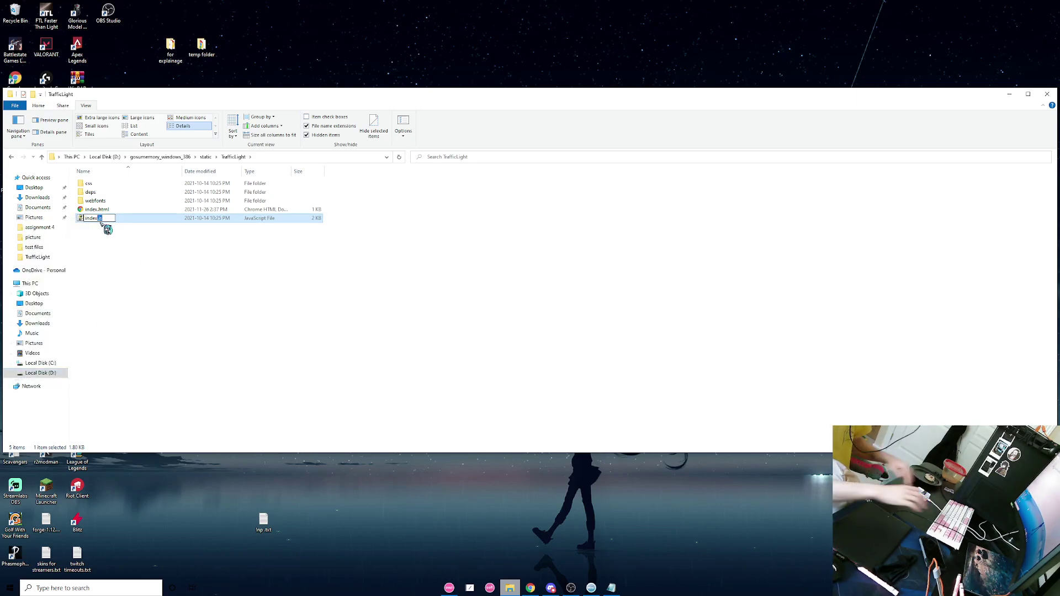
pyautogui.write('txt')
pyautogui.press('Return')
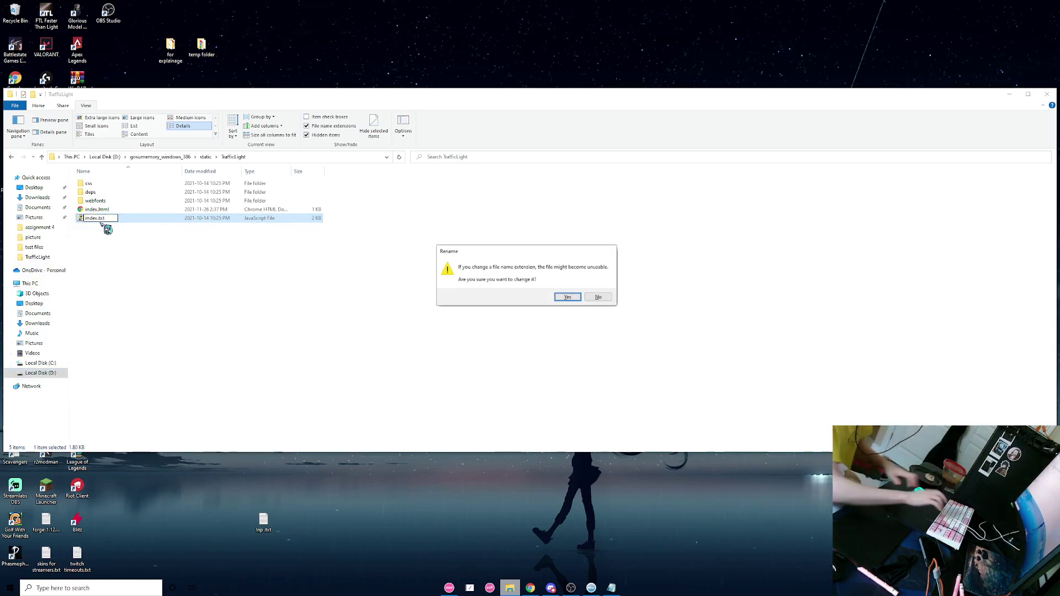
pyautogui.click(572, 299)
# Open the renamed script index.txt and delete the pp, hun, fifty and miss variable declarations
pyautogui.doubleClick(140, 221)
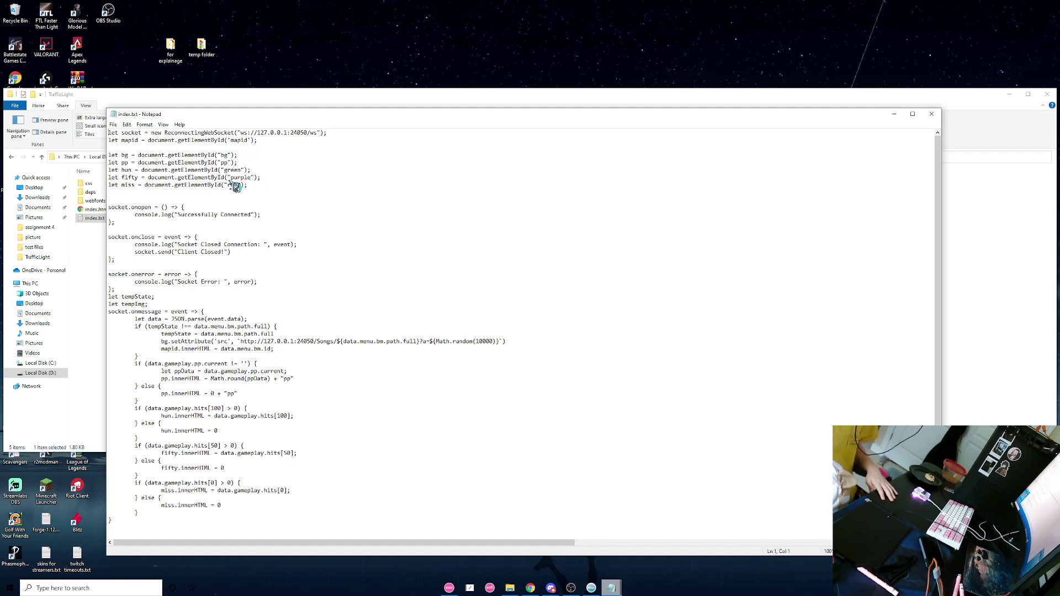
pyautogui.moveTo(253, 185); pyautogui.dragTo(102, 164)
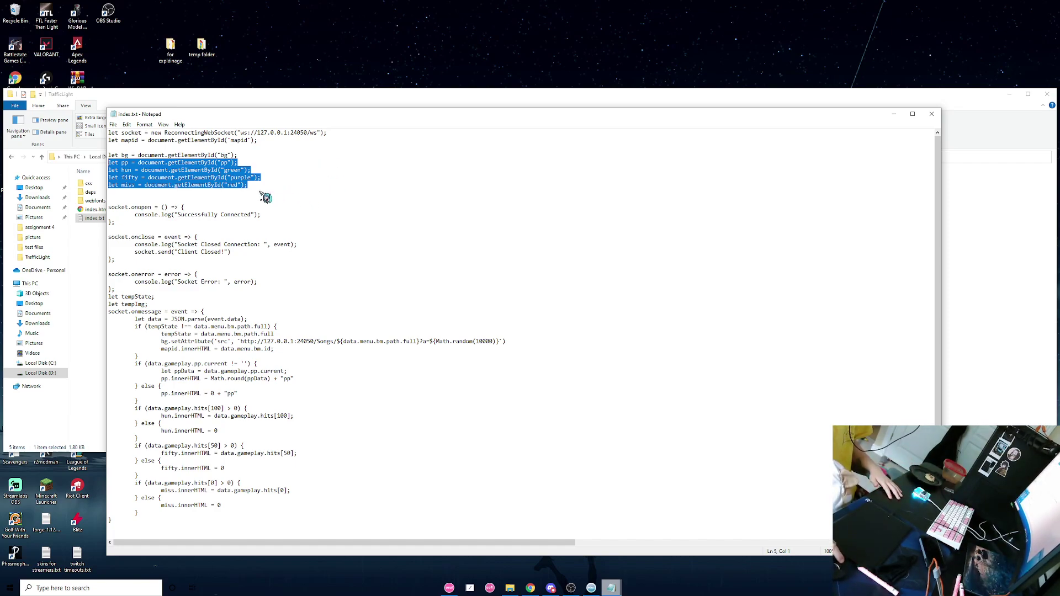
pyautogui.press('Delete')
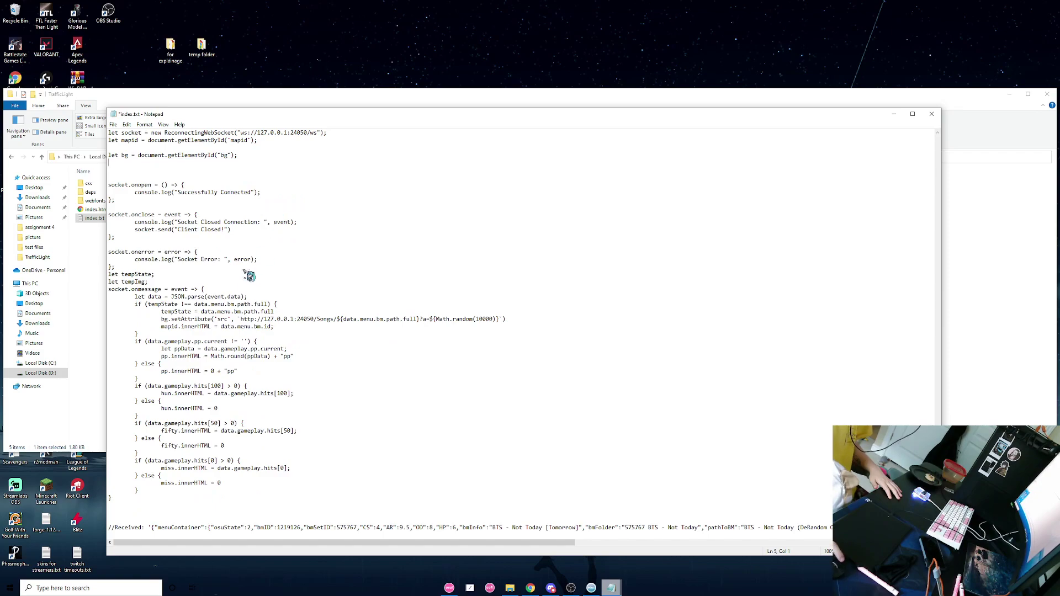
# Delete the if/else blocks for gameplay pp and hits 100, 50 and 0, then save and close the script
pyautogui.moveTo(134, 341); pyautogui.dragTo(167, 491)
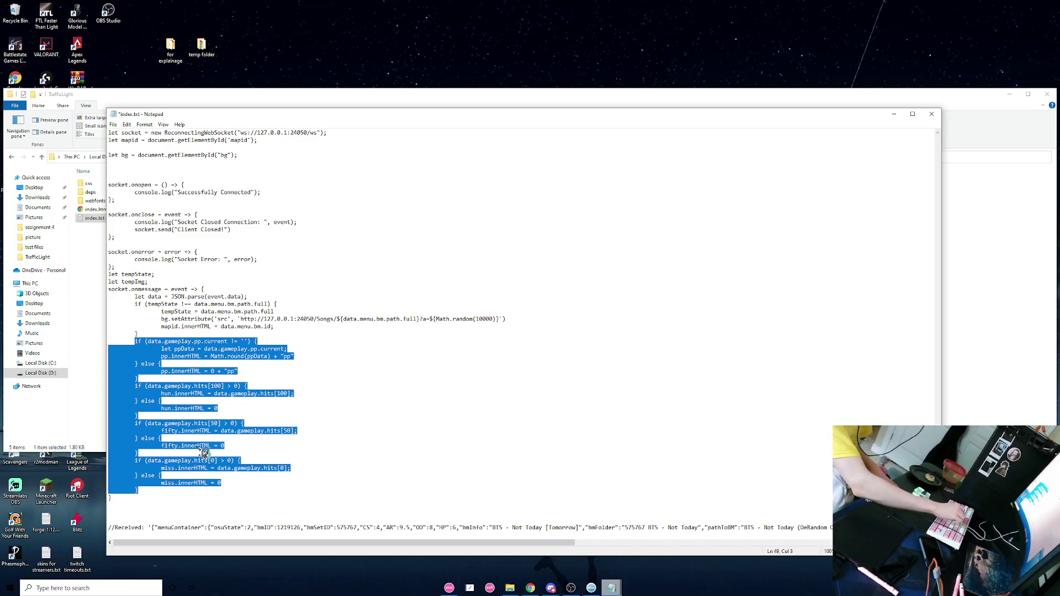
pyautogui.press('BackSpace')
pyautogui.hotkey('ctrl', 's')
pyautogui.click(113, 125)
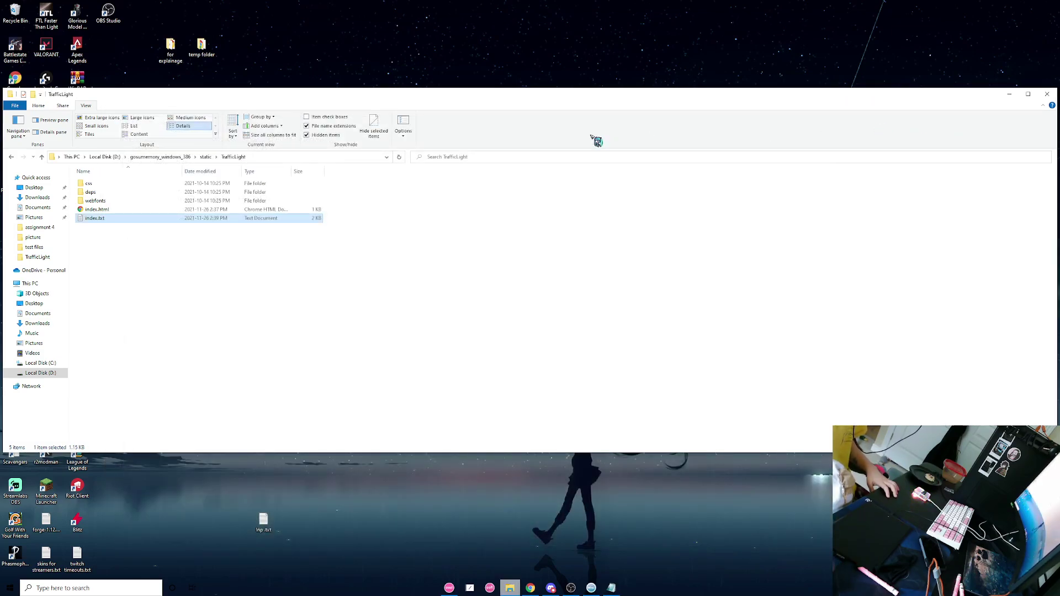
# Rename the edited index.txt back to index.js, accept the extension change and minimize the TrafficLight folder
pyautogui.rightClick(168, 218)
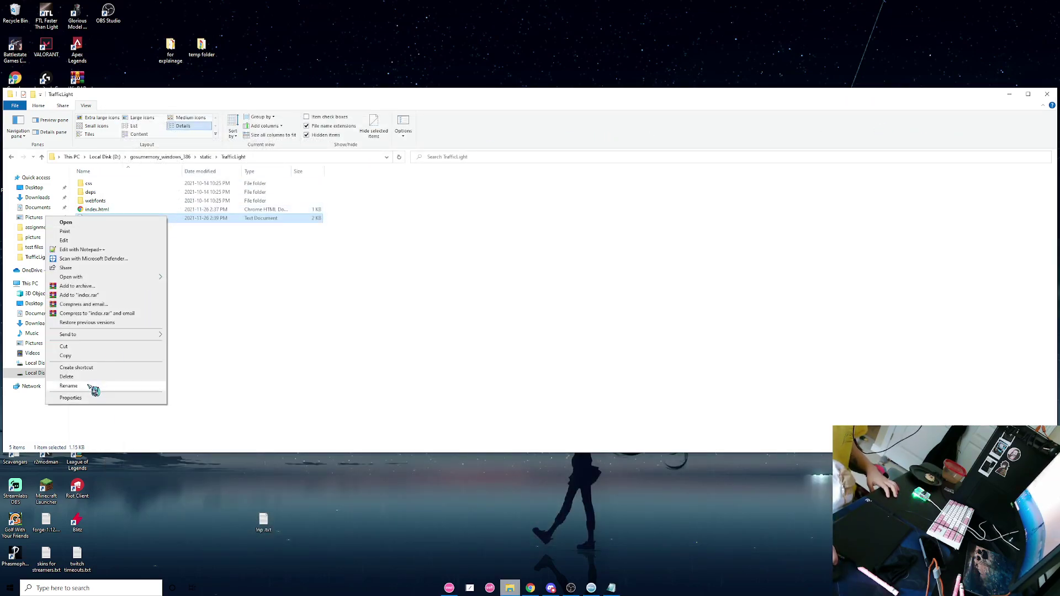
pyautogui.click(88, 386)
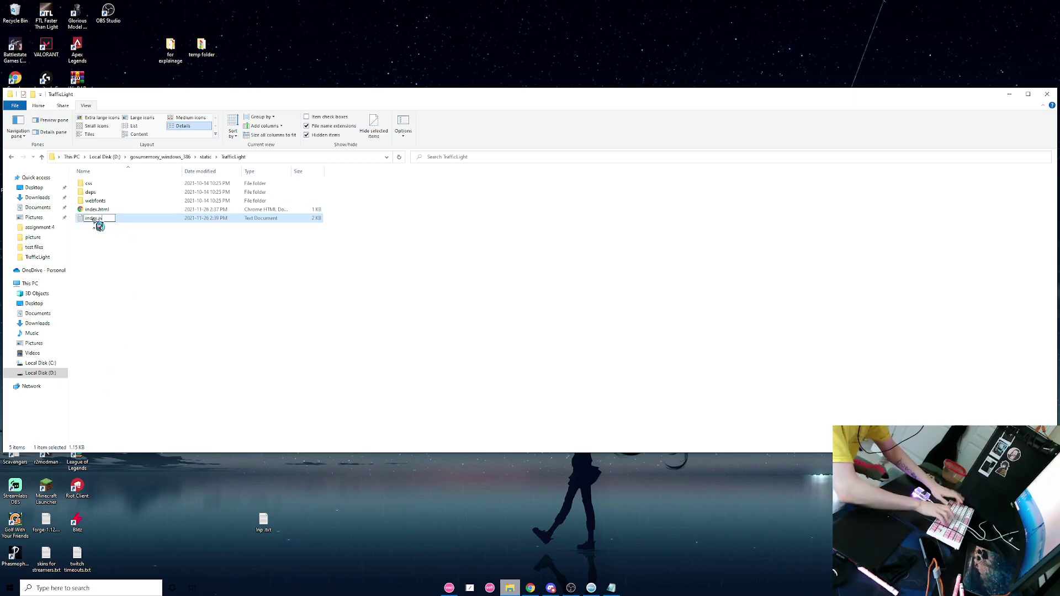
pyautogui.press('Return')
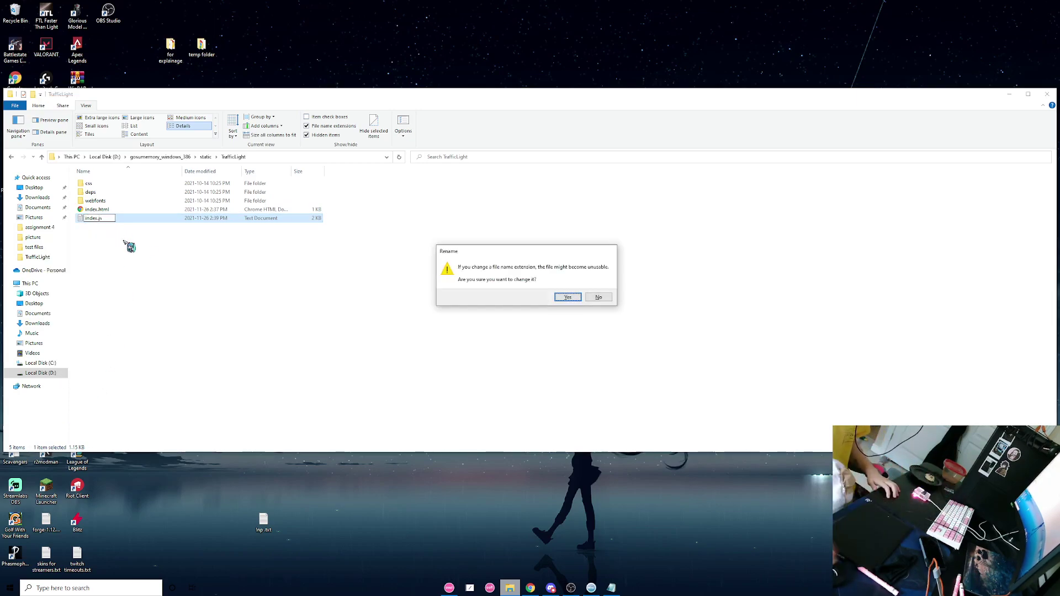
pyautogui.click(565, 297)
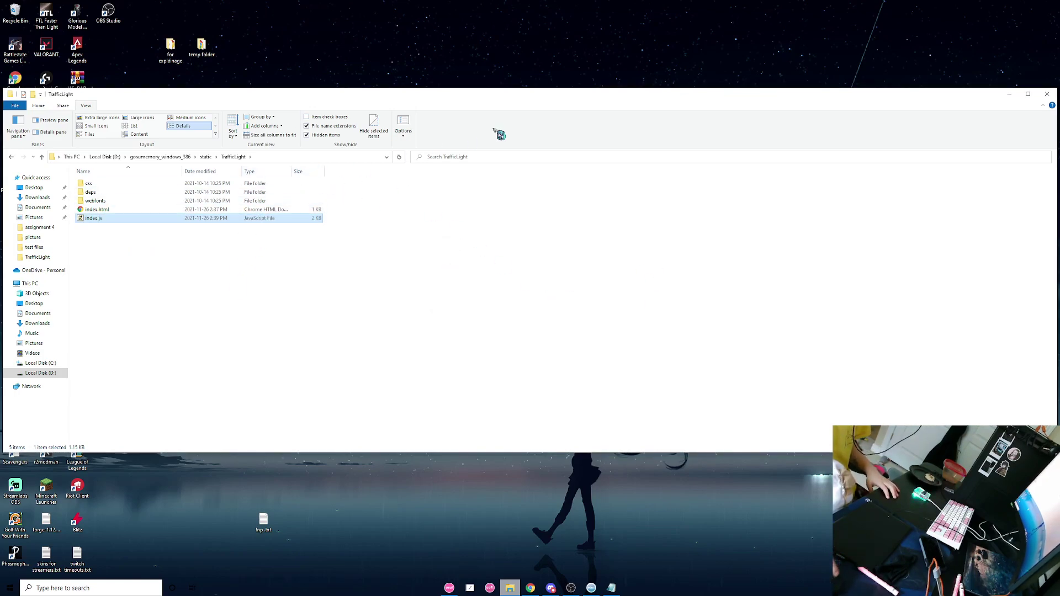
pyautogui.click(1009, 95)
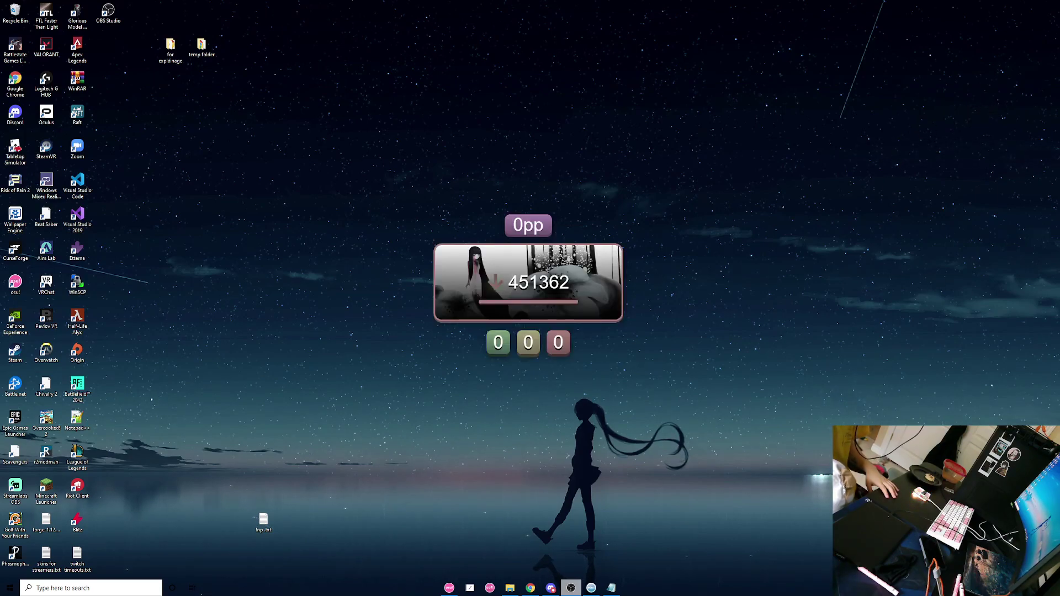
# Switch to OBS, refresh the page cache in the properties of the Beatmap id 3 browser source and accept the dialog
pyautogui.moveTo(1059, 219); pyautogui.dragTo(696, 180)
pyautogui.click(672, 168)
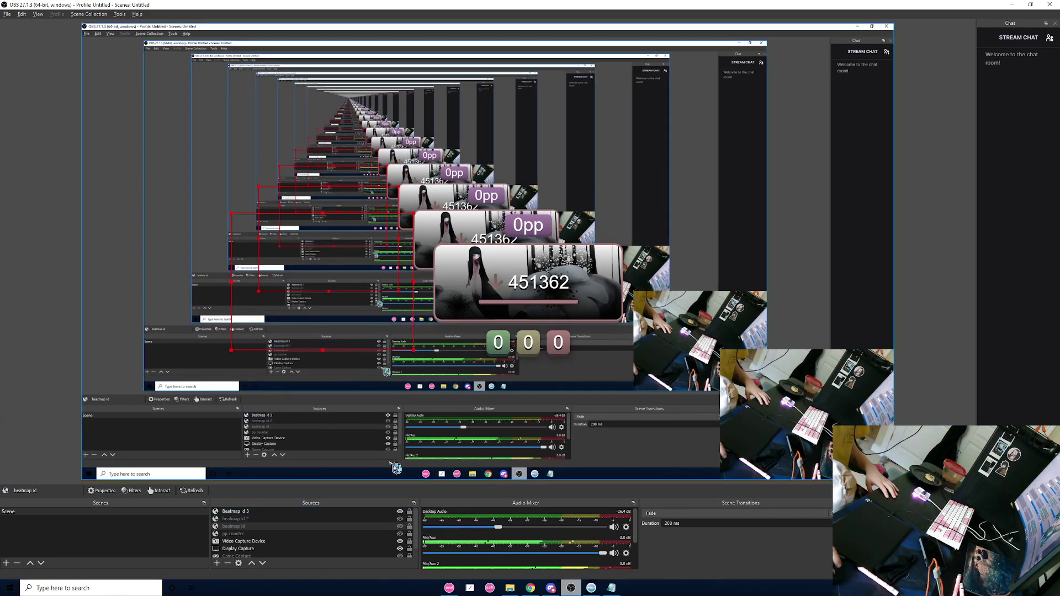
pyautogui.rightClick(307, 516)
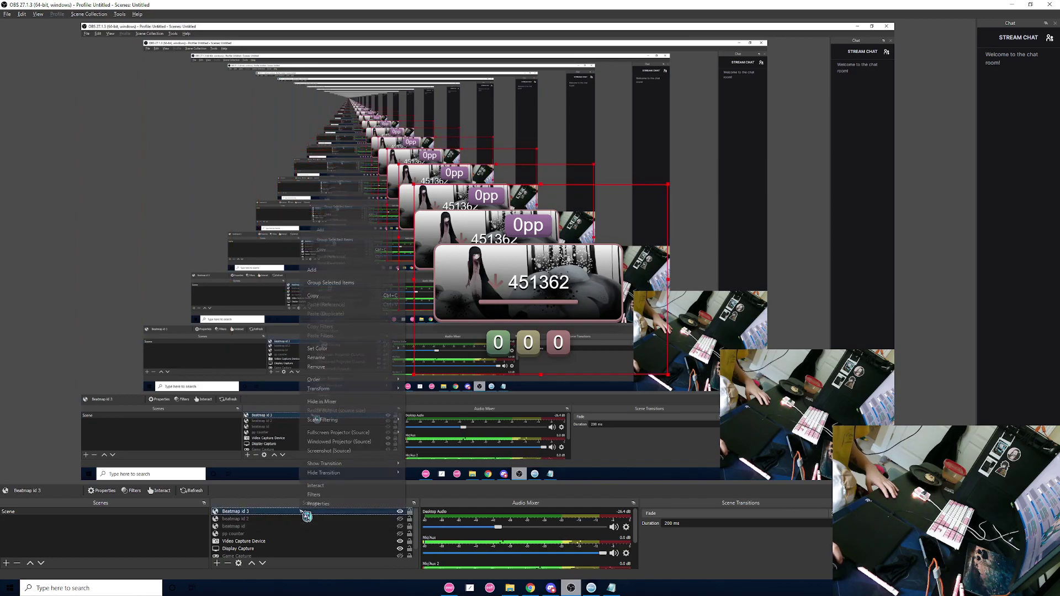
pyautogui.click(331, 504)
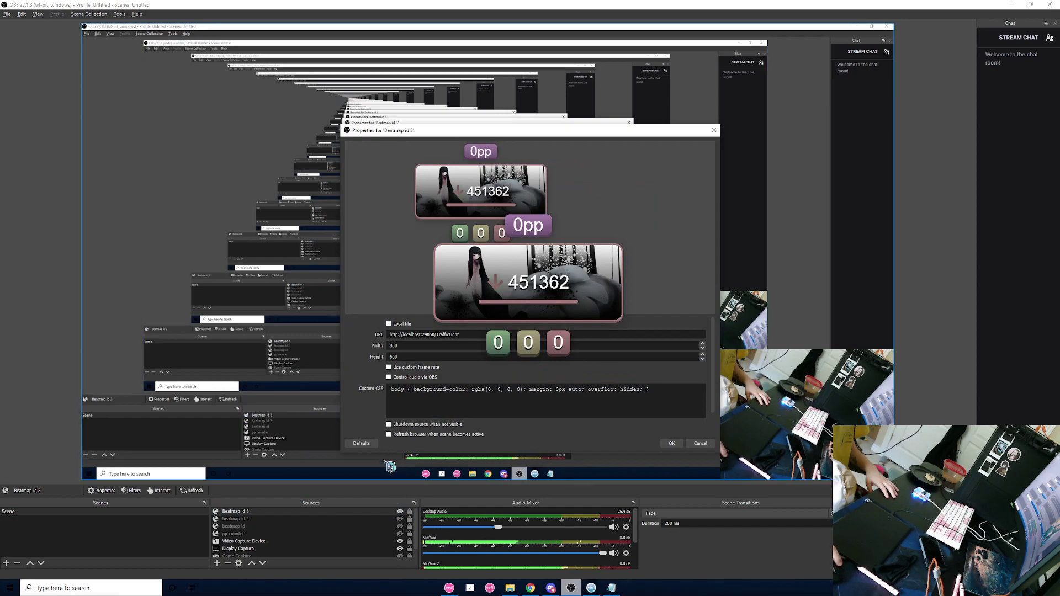
pyautogui.scroll(-2, 429, 371)
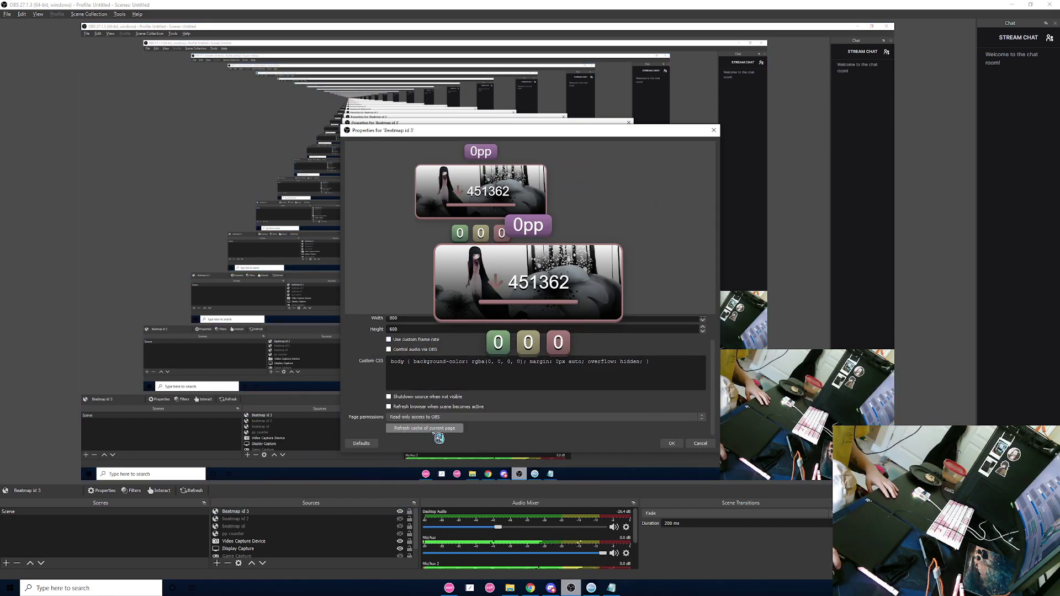
pyautogui.click(434, 430)
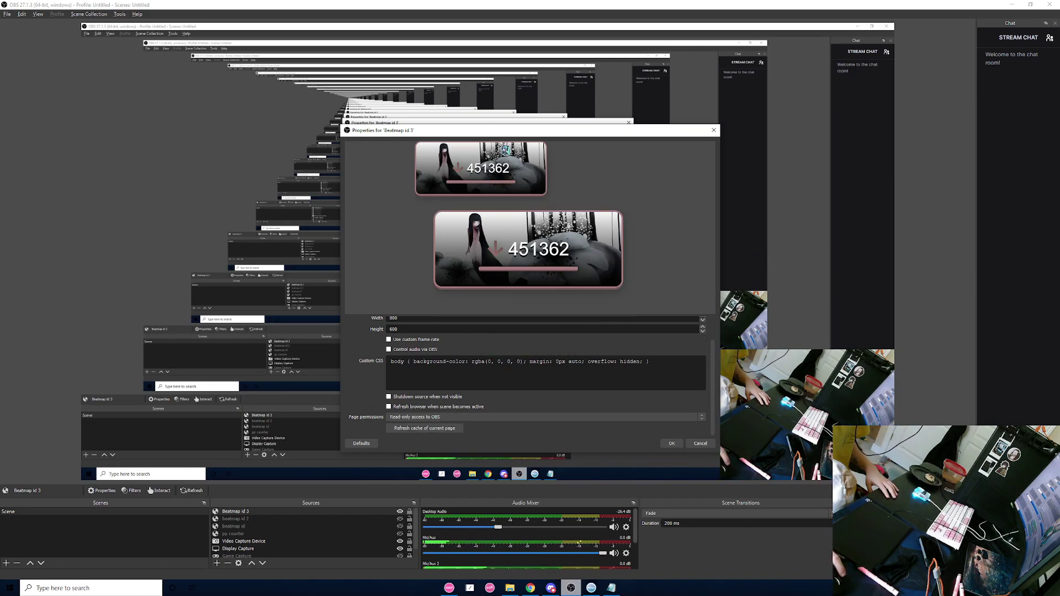
pyautogui.click(671, 444)
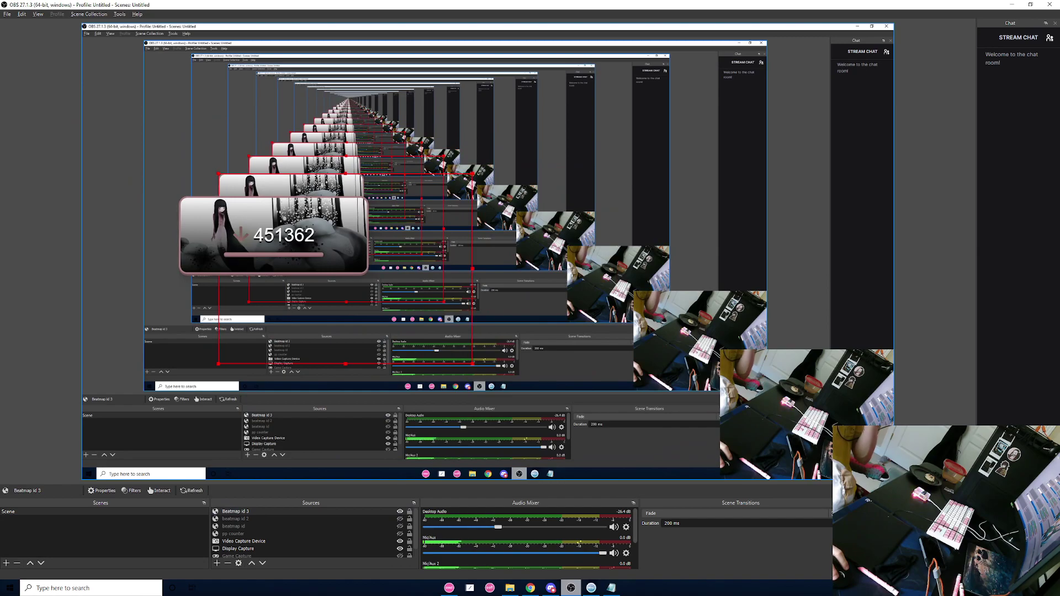
# Make the pp counter source visible, move the Beatmap id 3 overlay to the canvas's upper-left area, and send OBS to the other monitor
pyautogui.click(400, 534)
pyautogui.moveTo(268, 188); pyautogui.dragTo(115, 70)
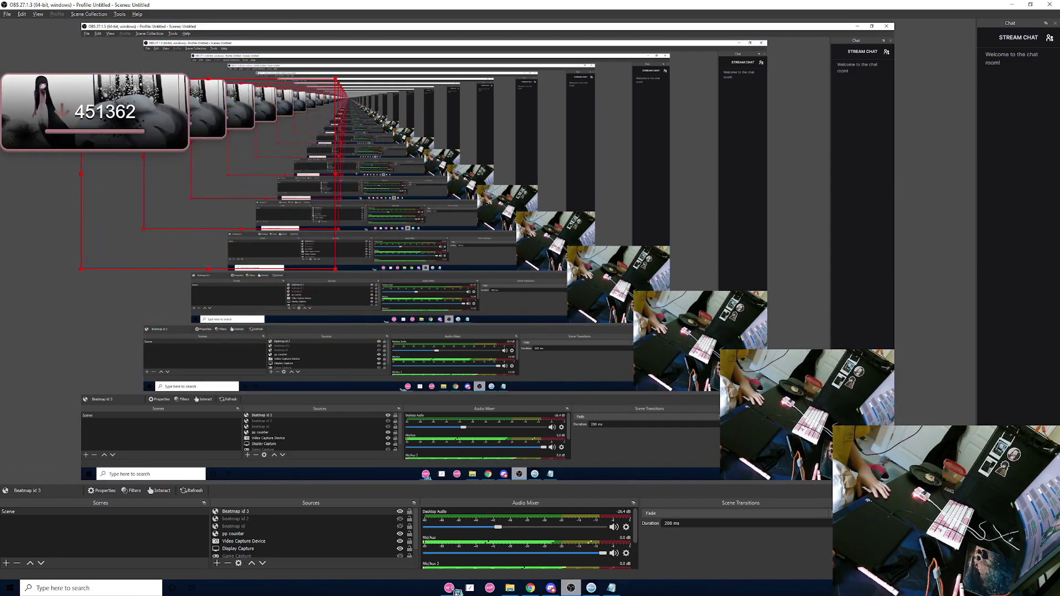
pyautogui.click(266, 512)
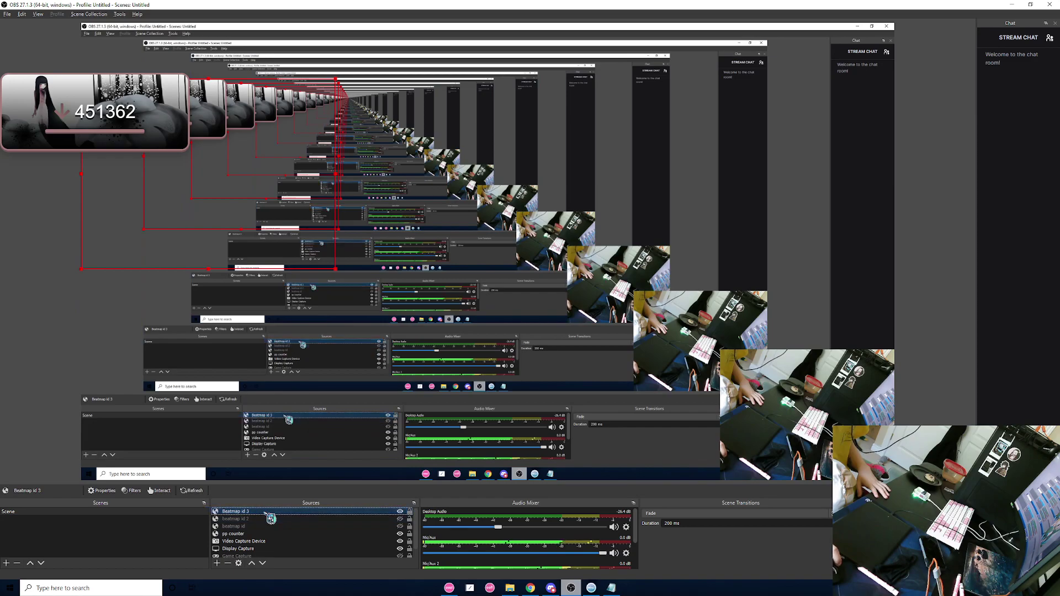
pyautogui.click(251, 533)
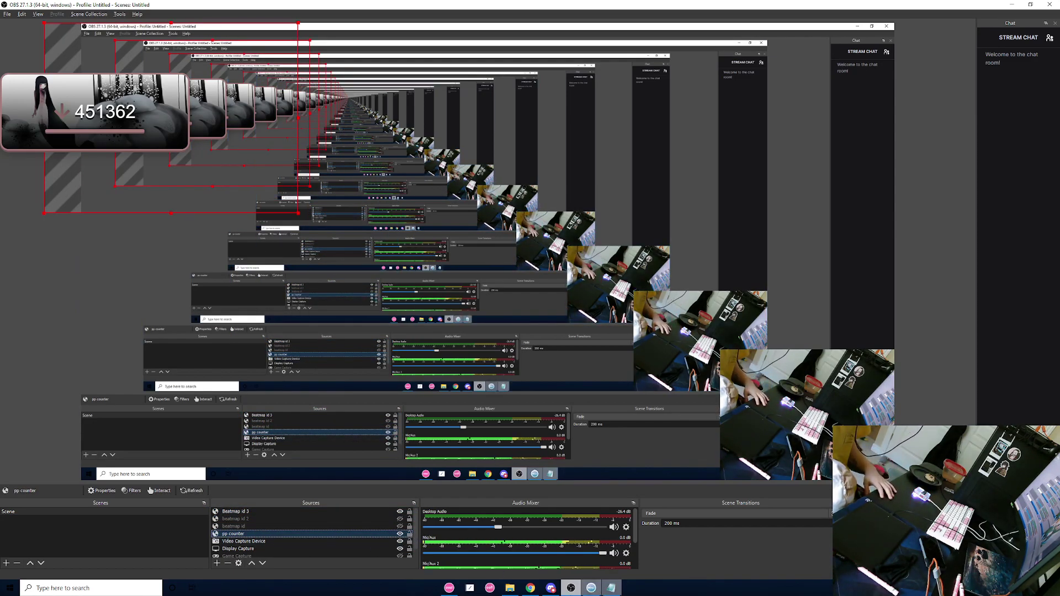
pyautogui.press('super+shift+Right')
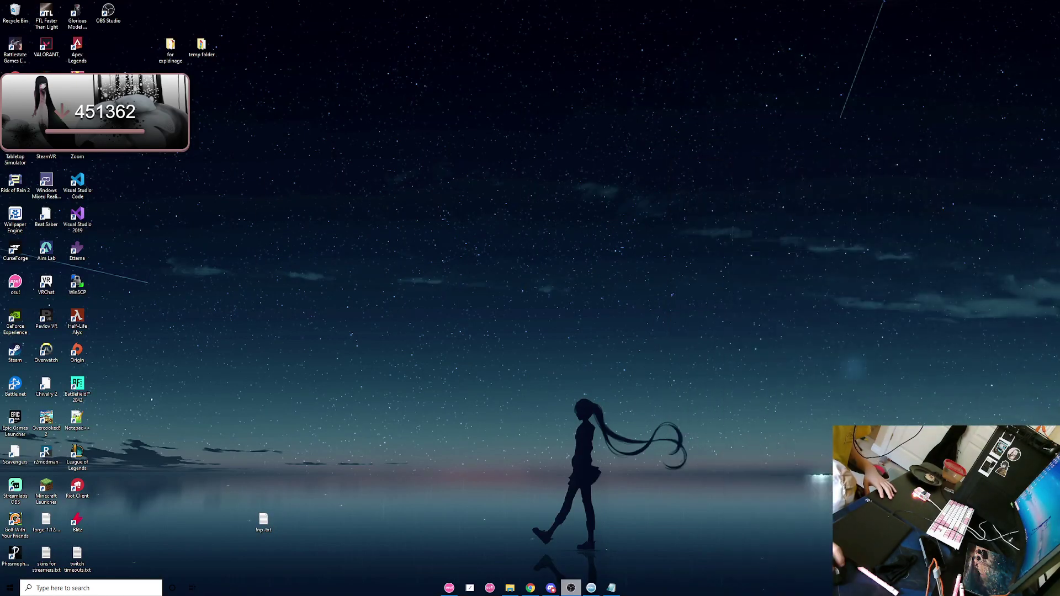
# Switch to osu!, step through the song list to Don't think,Smile!! [DRe:AM START!!] and start the map
pyautogui.click(459, 590)
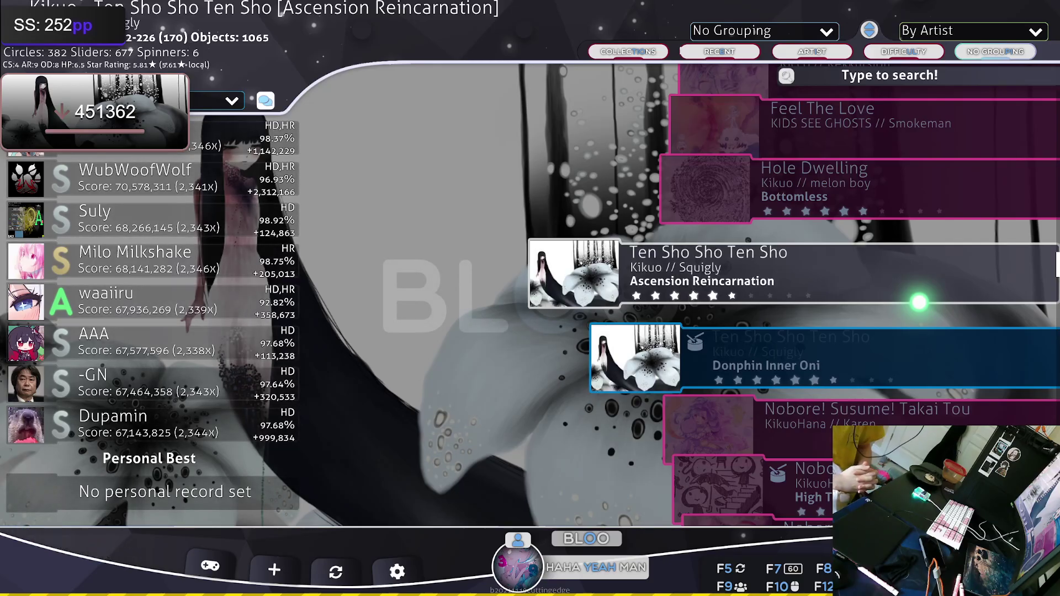
pyautogui.press('Right')
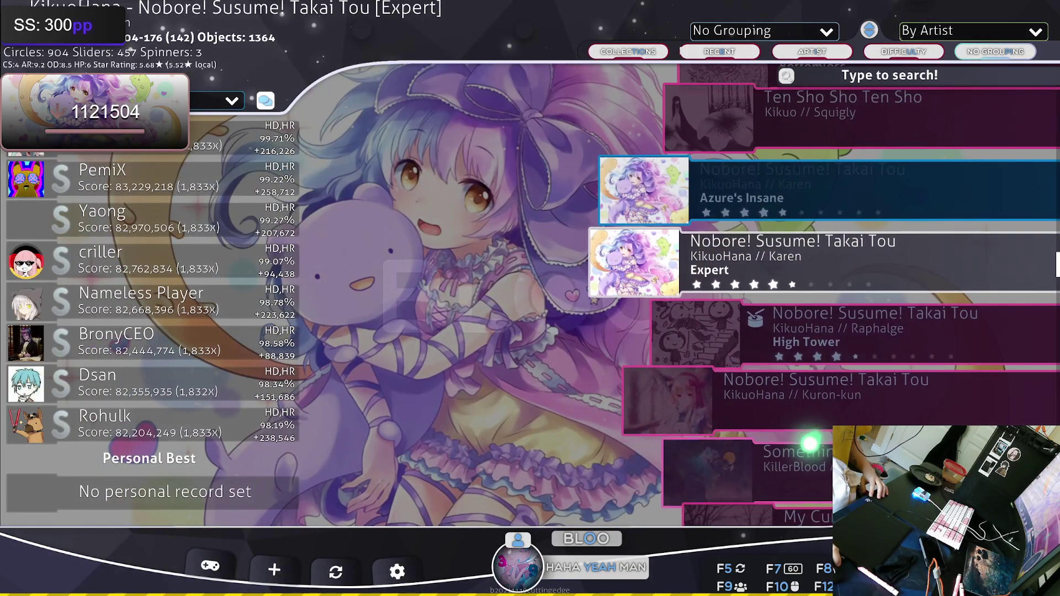
pyautogui.press('Right')
pyautogui.press('Right')
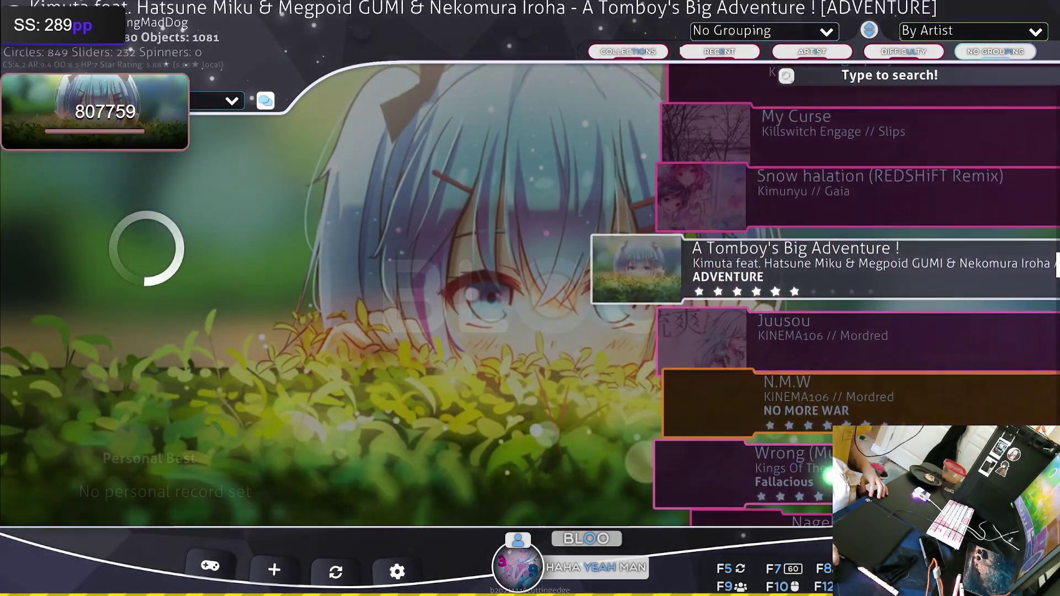
pyautogui.press('Right')
pyautogui.press('Right')
pyautogui.press('Right')
pyautogui.press('Right')
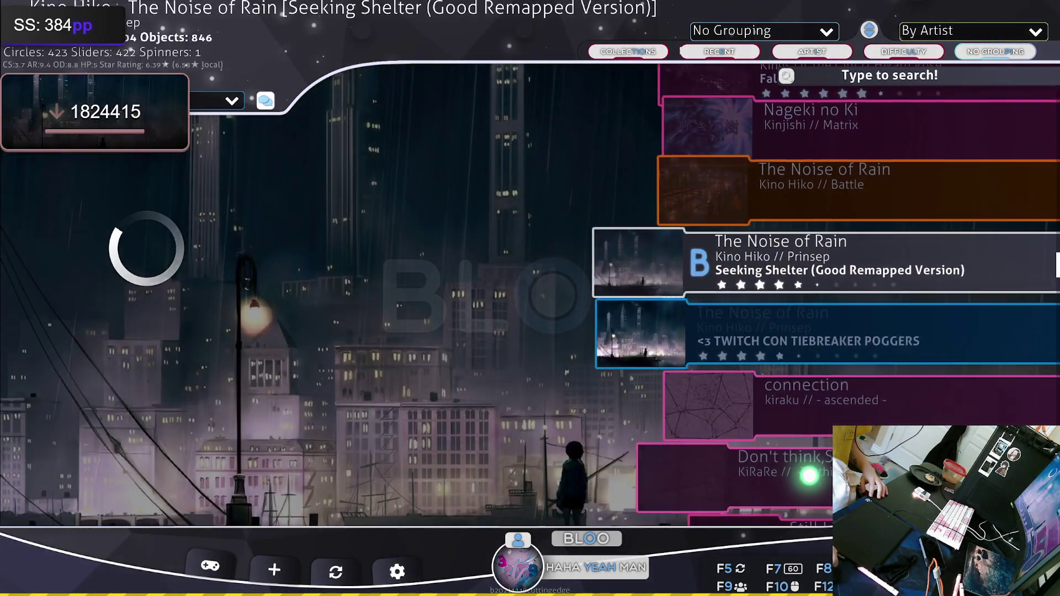
pyautogui.press('Right')
pyautogui.press('Right')
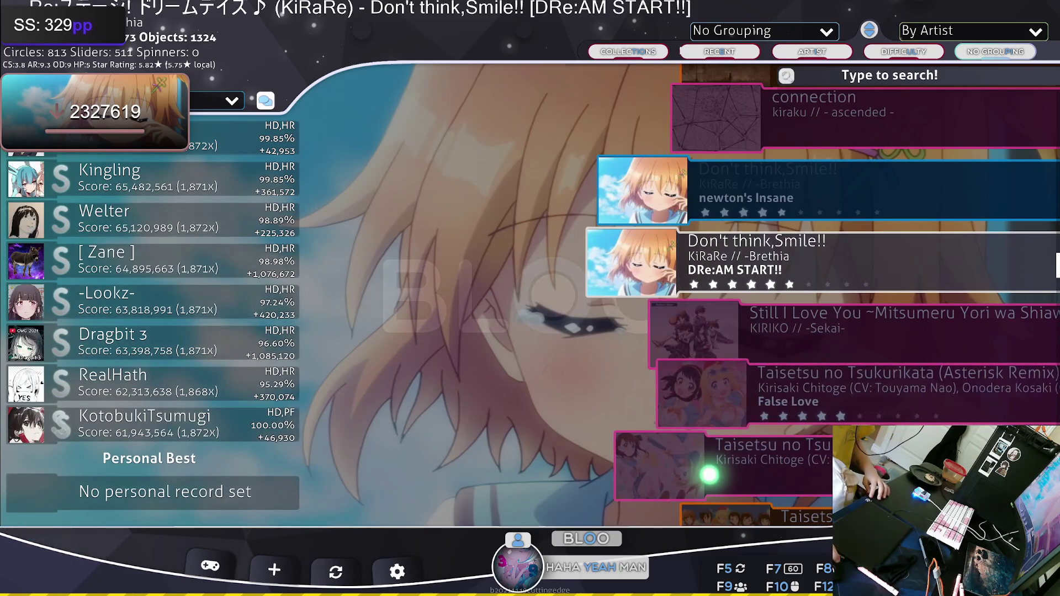
pyautogui.press('Return')
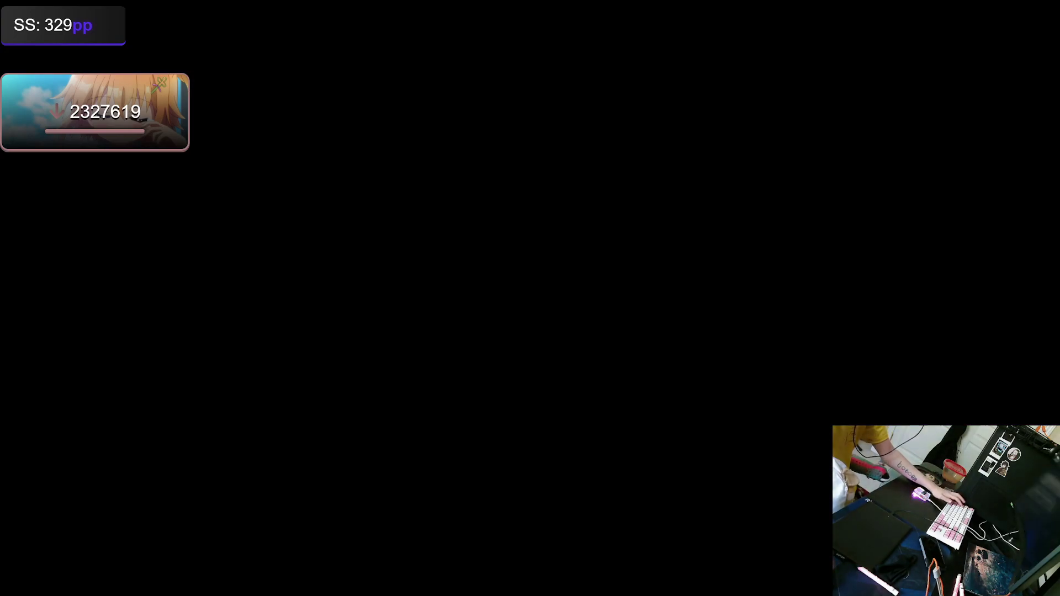